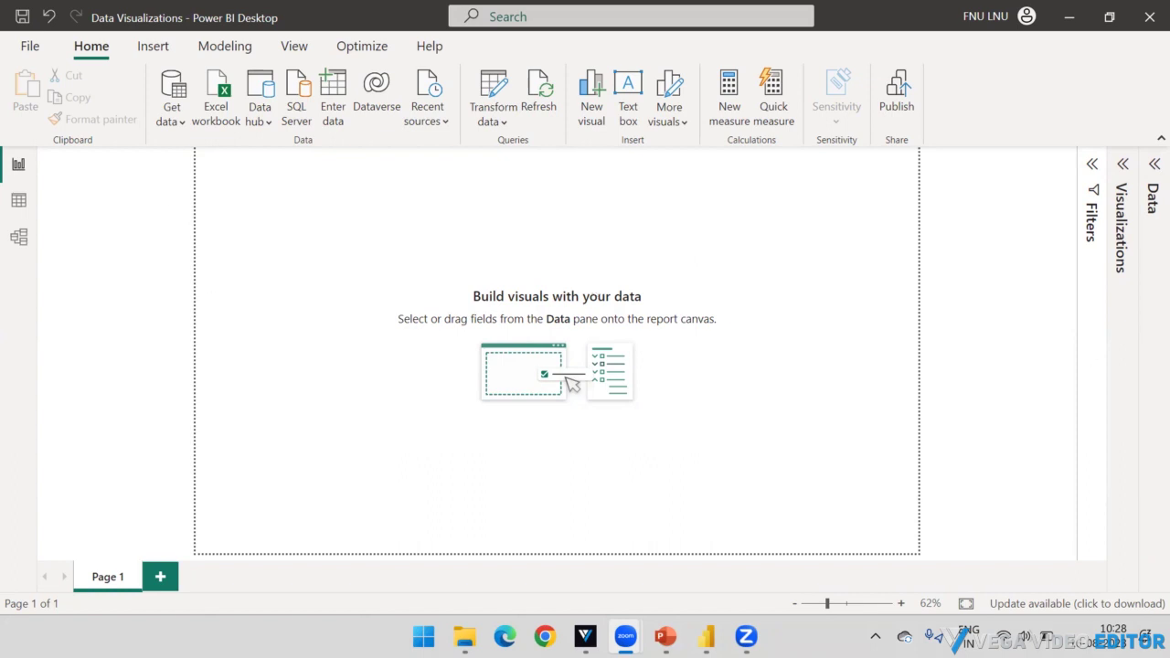
- Expand the Filters and Visualizations panes beside the empty page and show the visual type gallery
left_click_drag(1019, 291, 1062, 229)
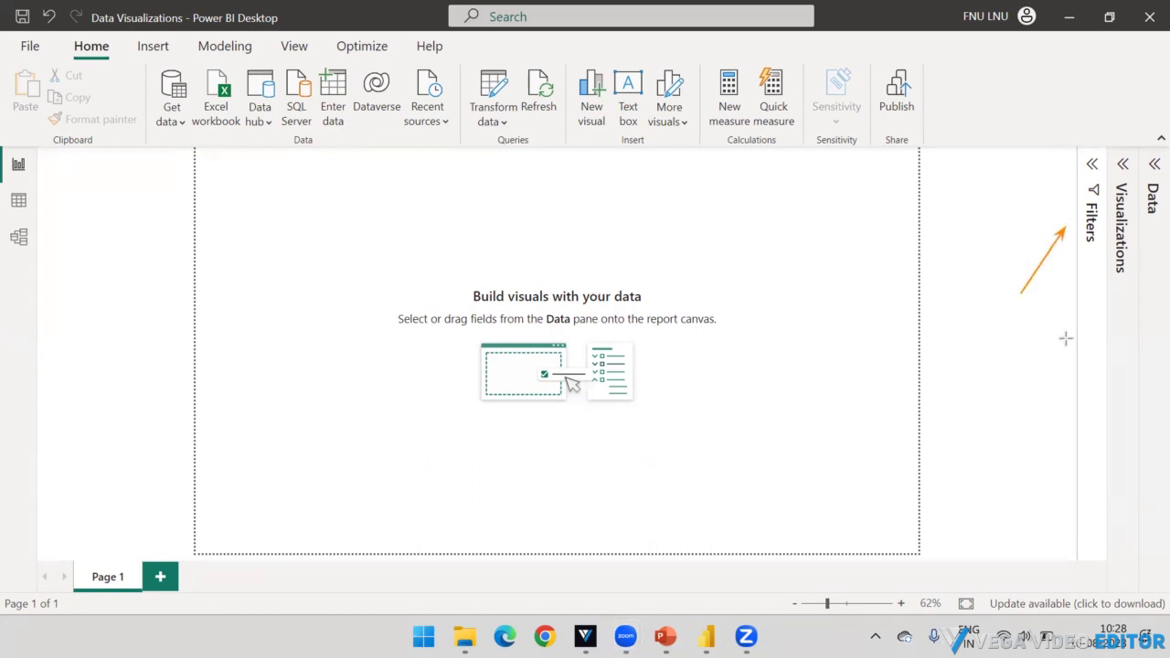
left_click_drag(1065, 337, 1117, 259)
left_click_drag(1125, 368, 1153, 223)
left_click(1090, 165)
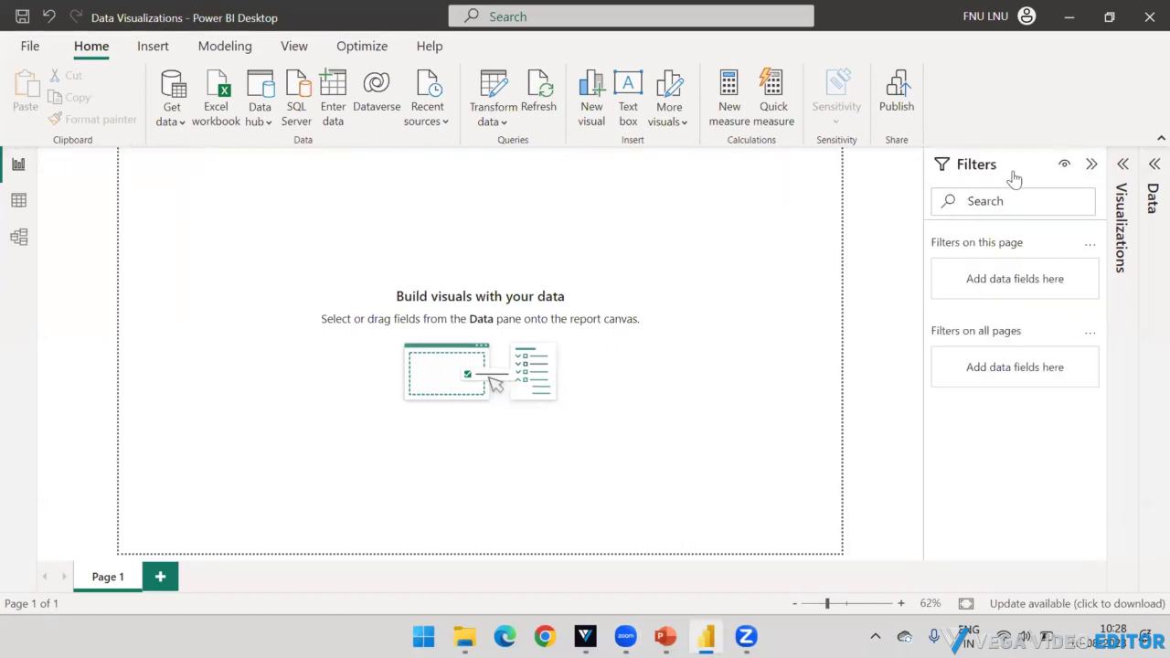
left_click(1123, 165)
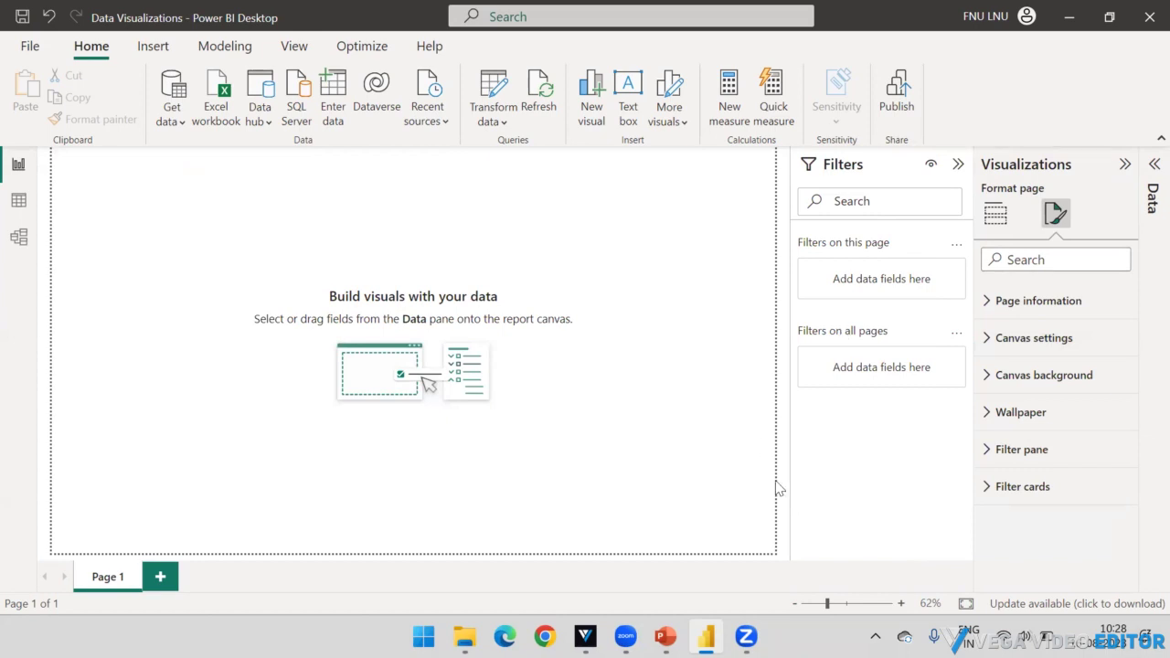
left_click(692, 447)
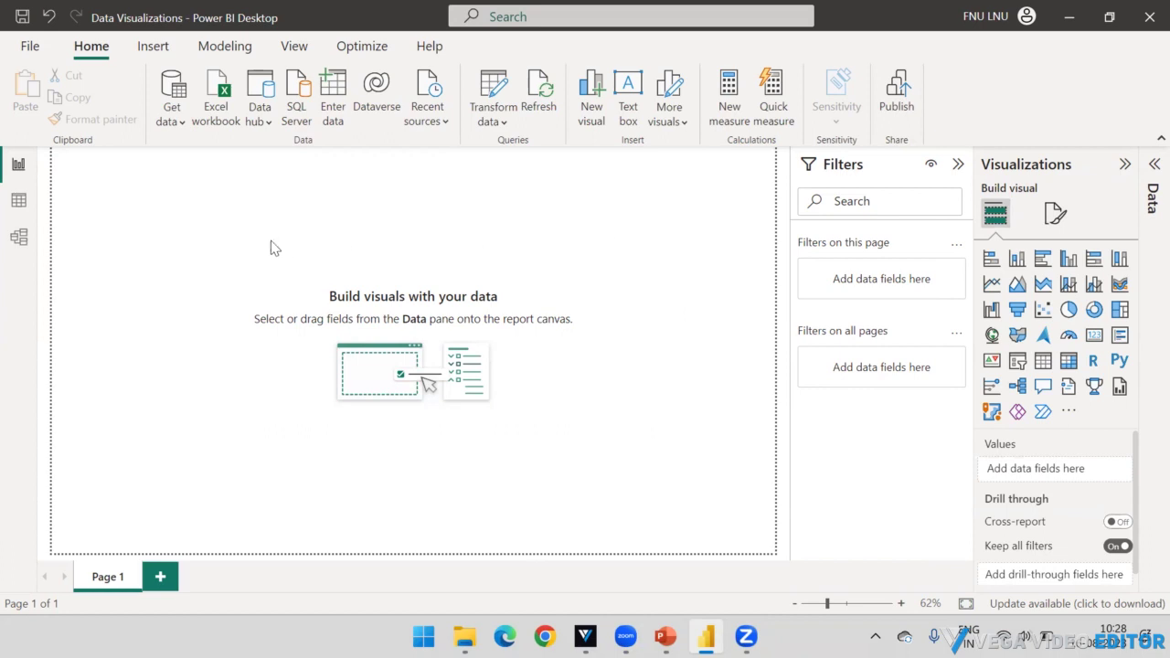
- Show Format page's Page information and try renaming the Page 1 tab, leaving the name unchanged
left_click(1053, 215)
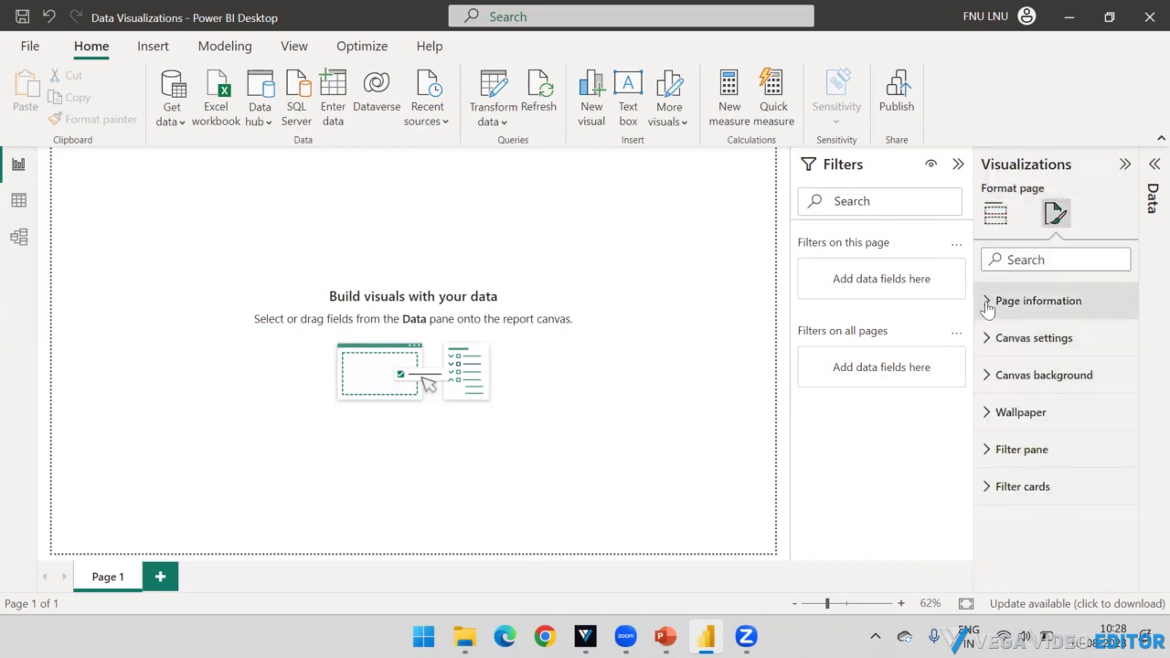
left_click(987, 307)
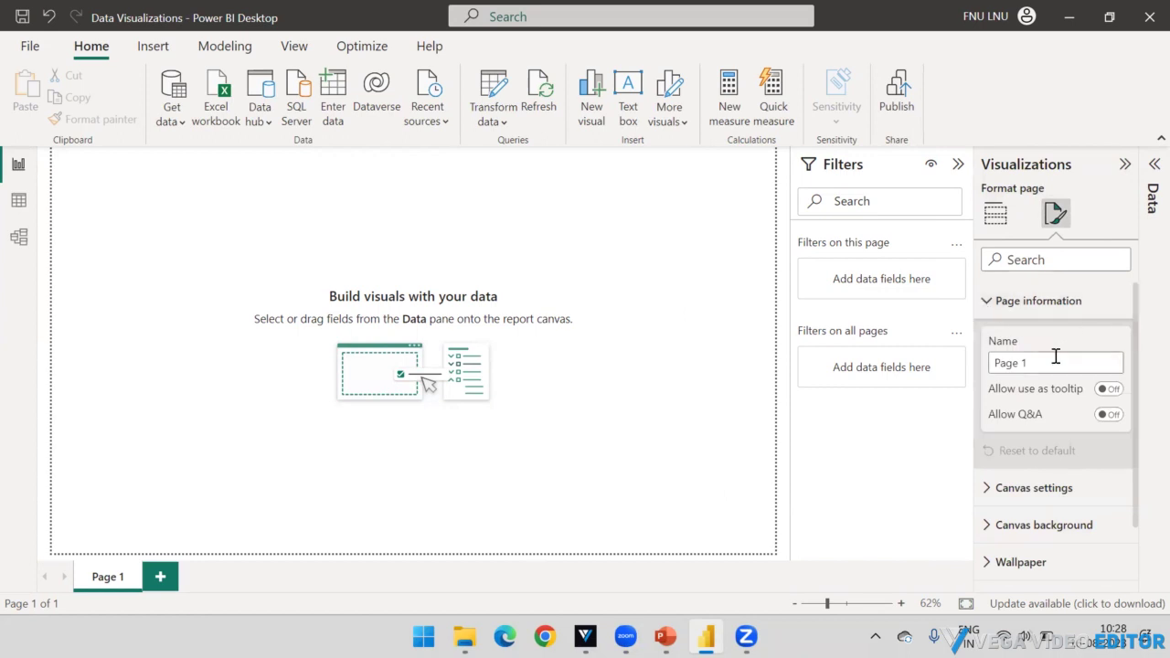
triple_click(998, 362)
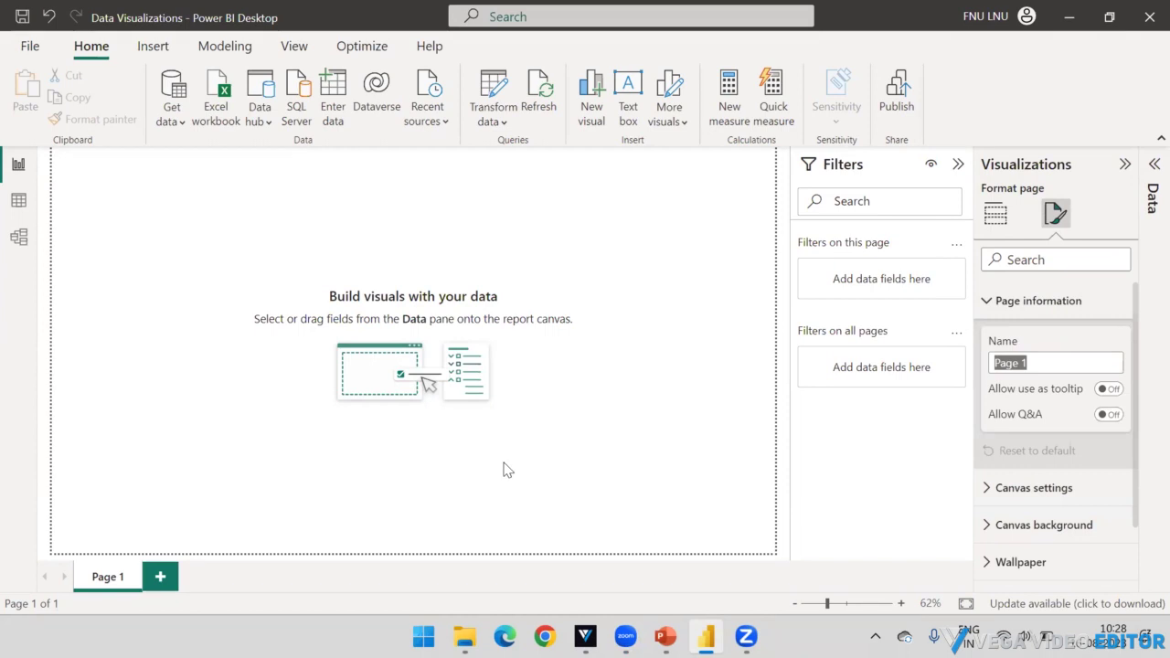
left_click(540, 452)
double_click(124, 575)
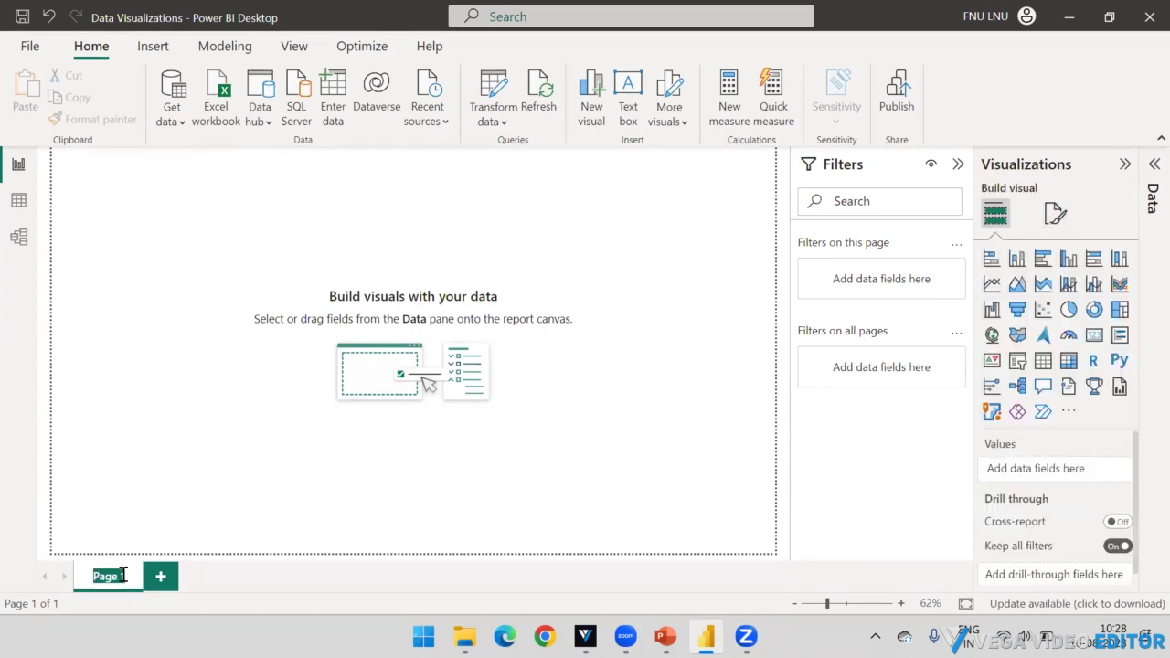
left_click(255, 520)
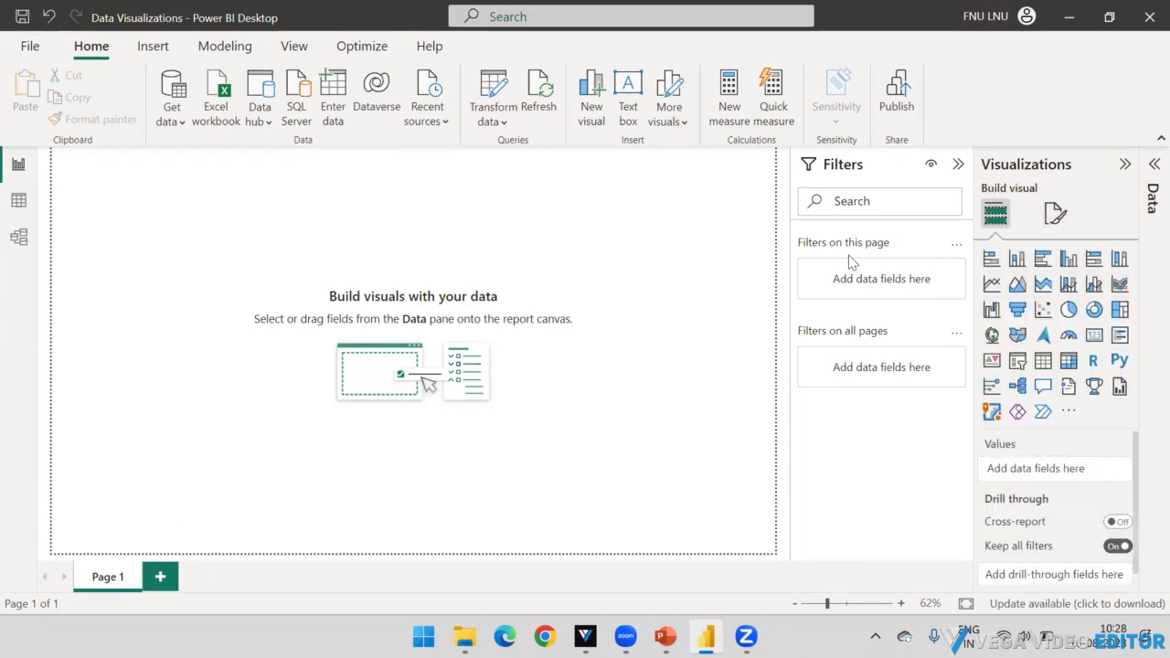
- Return to Format page and expand, then collapse, the Page information section
left_click(1057, 213)
left_click(1005, 302)
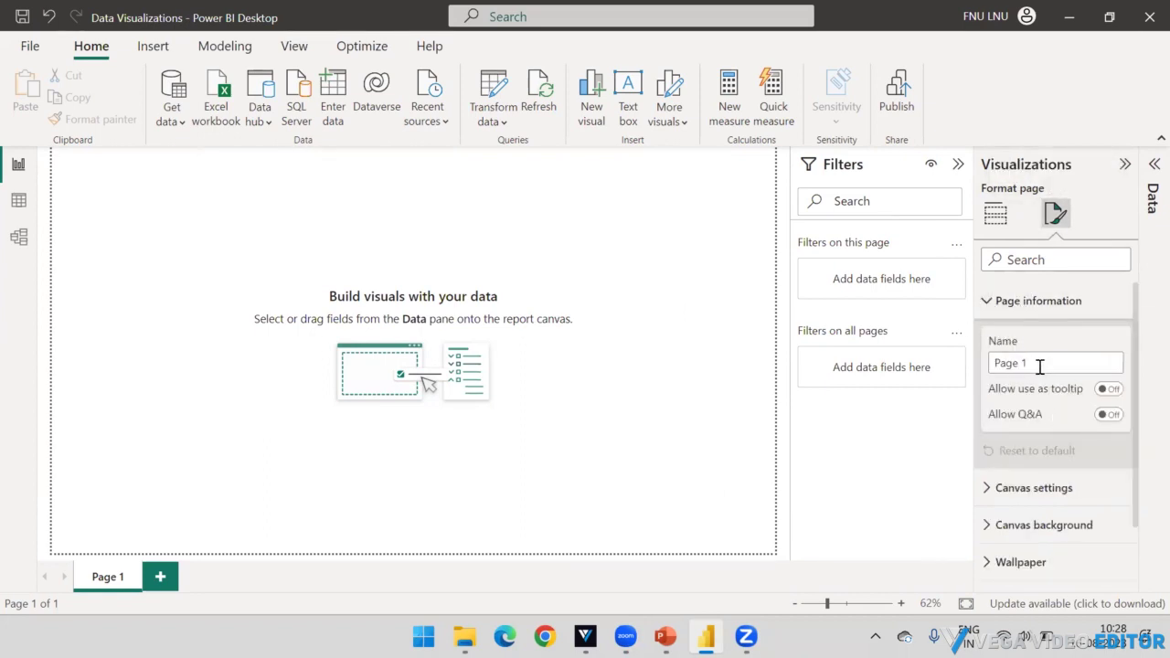
left_click(987, 302)
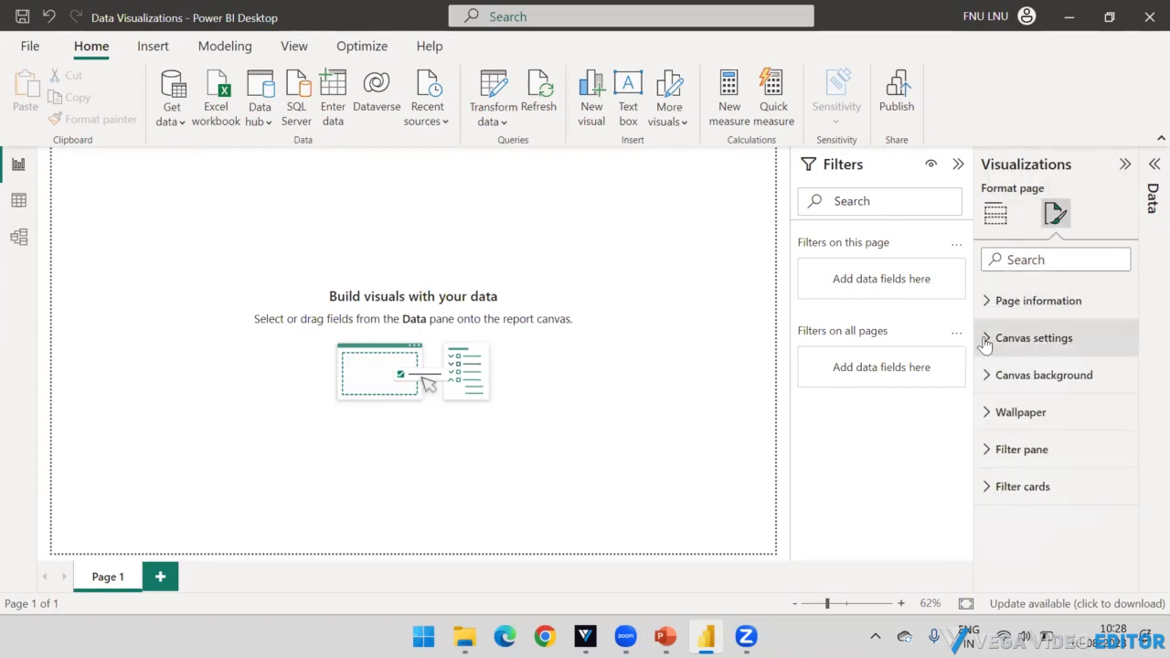
- In Canvas settings, try canvas types 4:3, Letter and Tooltip before settling on Custom
left_click(985, 340)
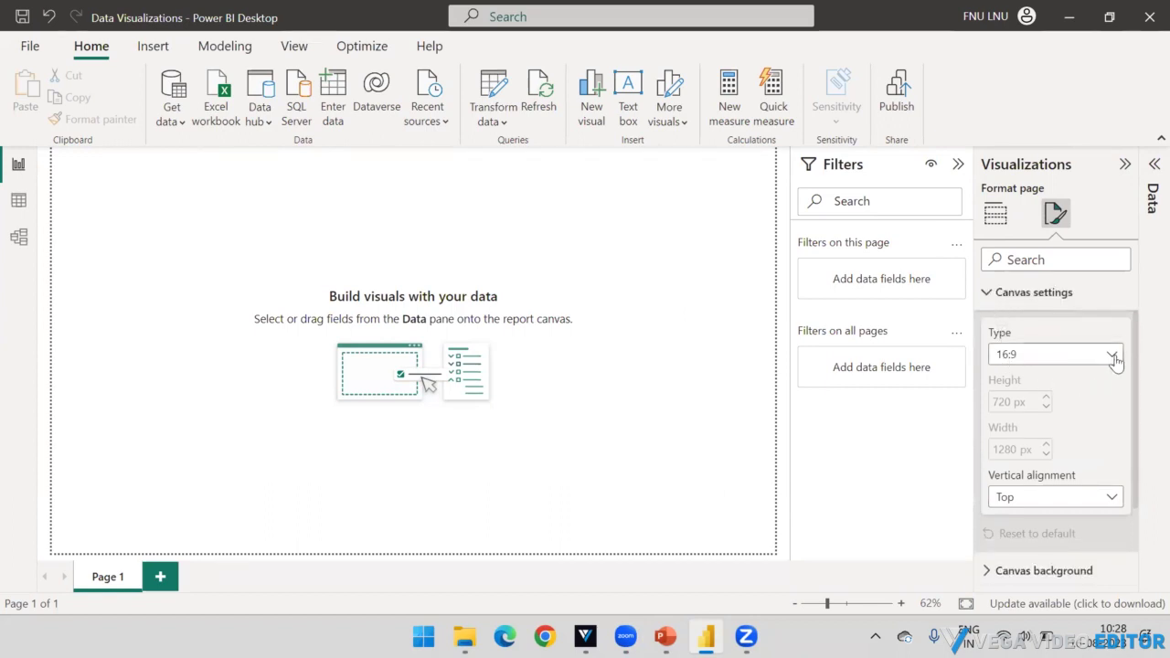
left_click(1112, 356)
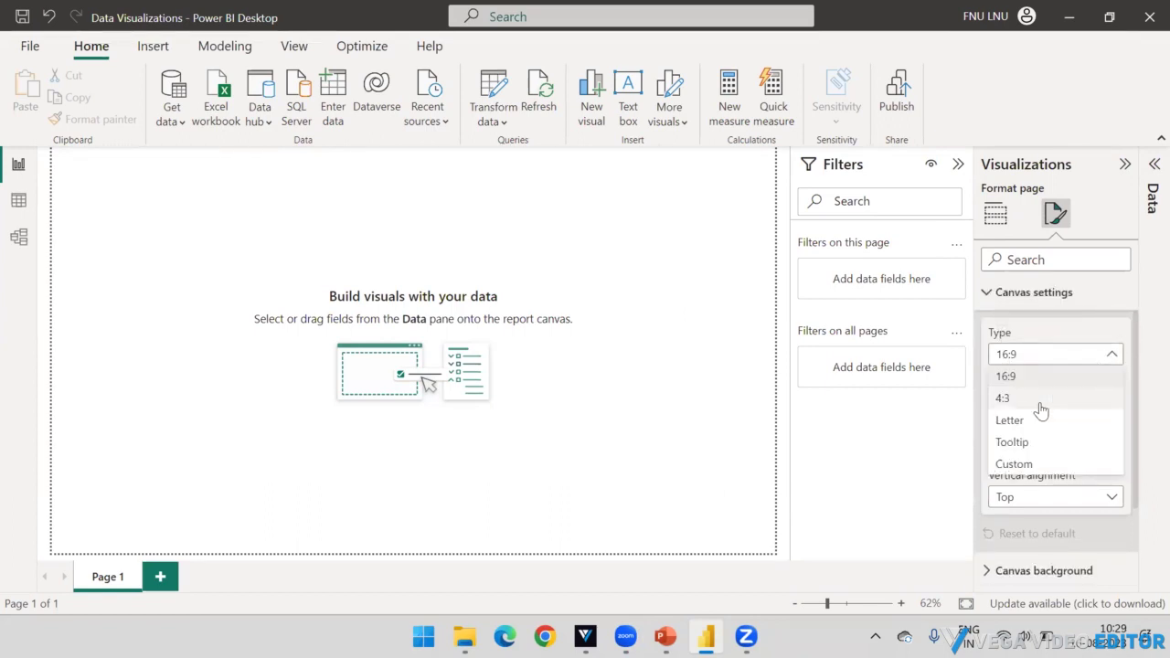
left_click(1043, 400)
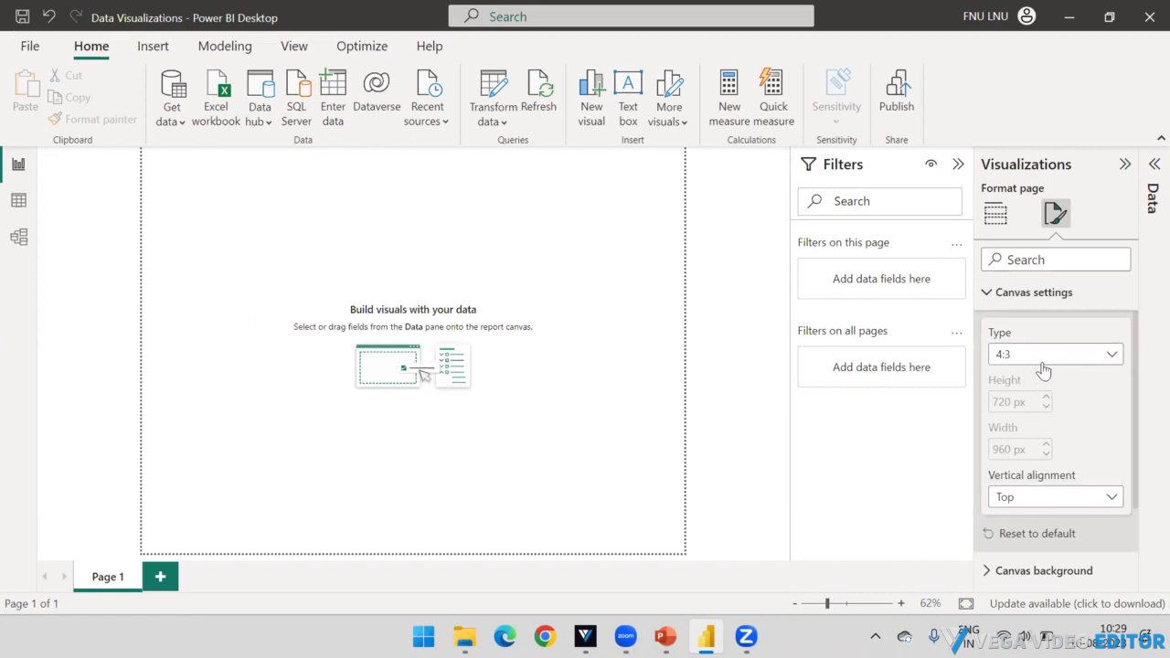
left_click(1046, 357)
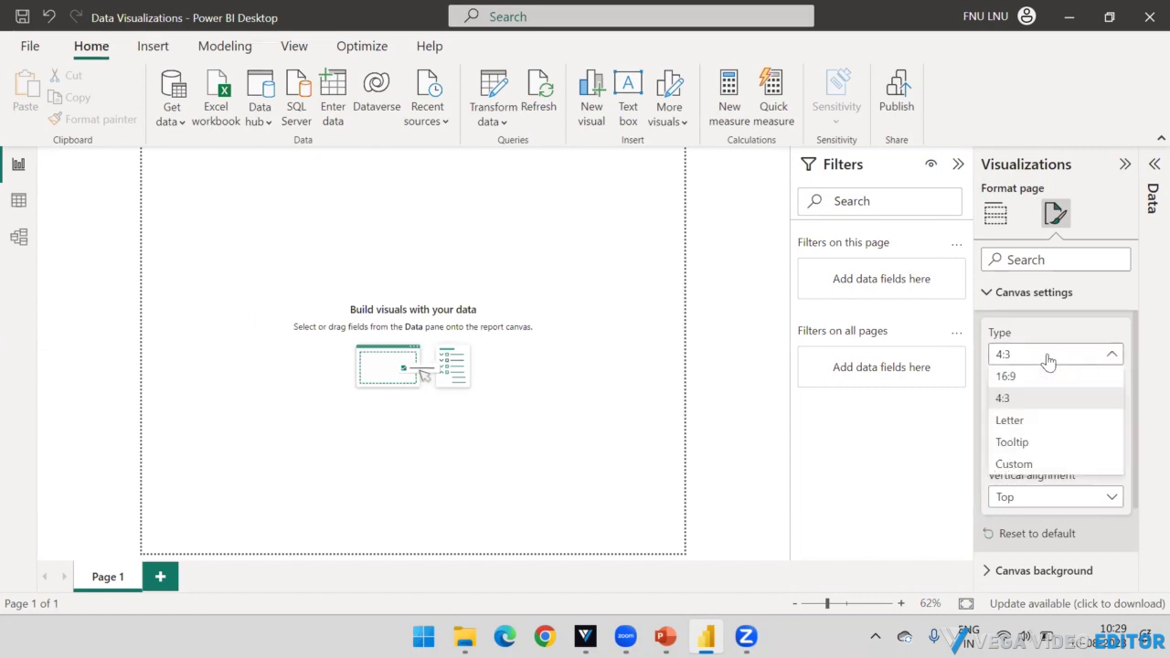
left_click(1014, 421)
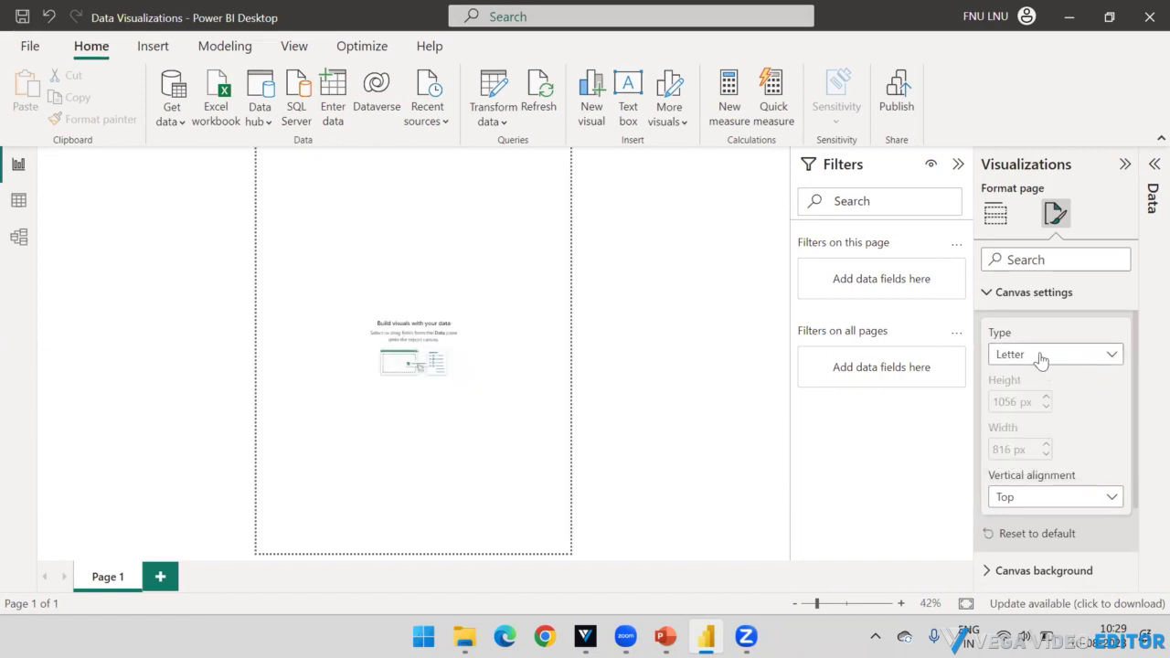
left_click(1037, 356)
left_click(1015, 442)
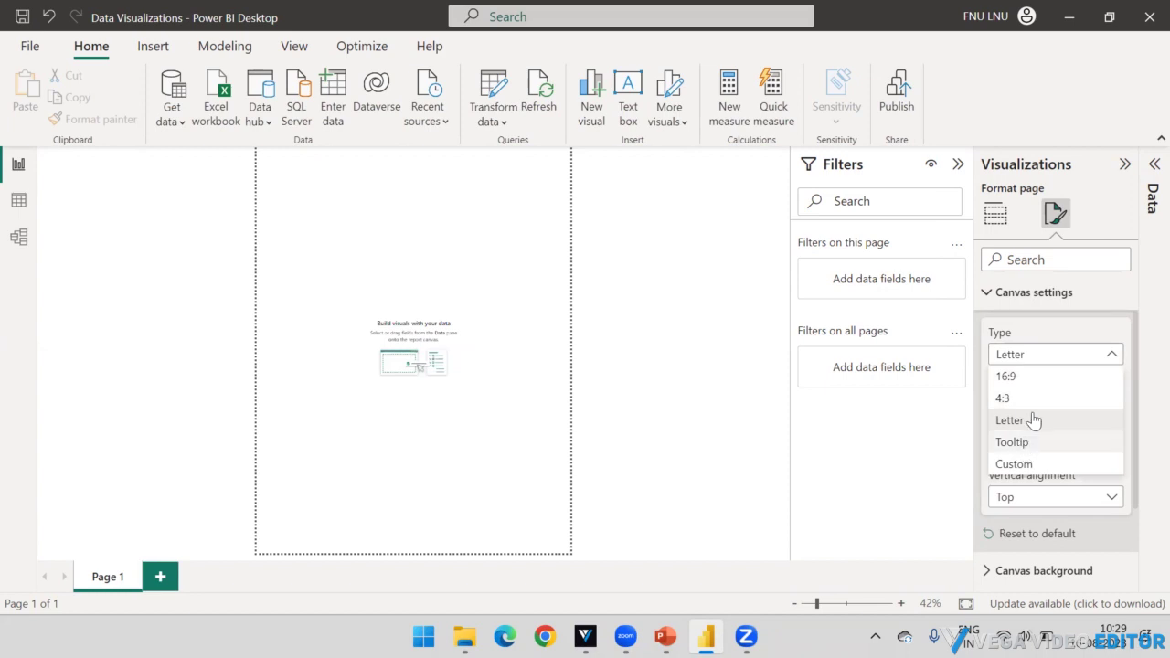
left_click(1005, 359)
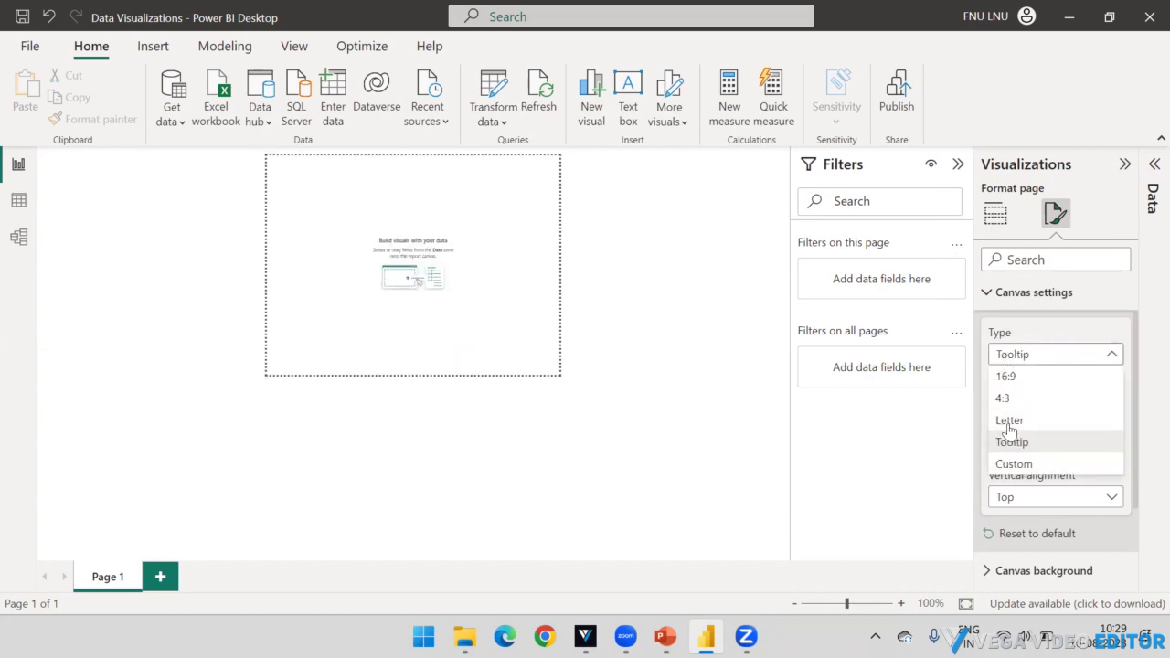
left_click(1003, 463)
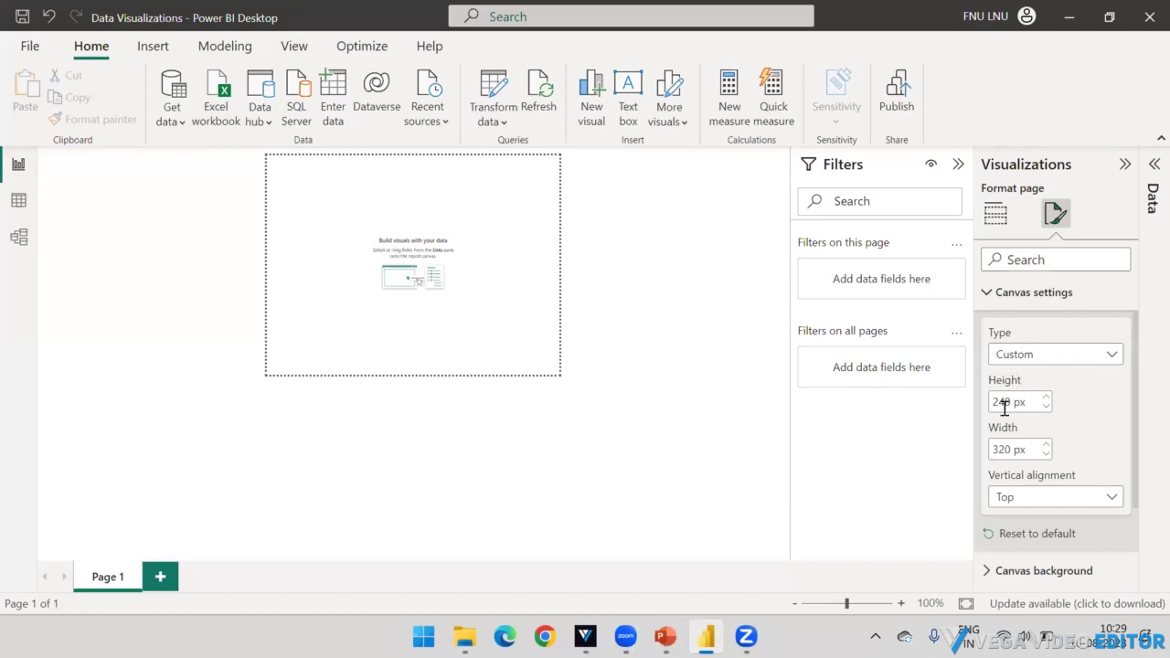
- Enter a canvas Height of 600 px, correcting a mistyped 1000, and a Width of 800 px
key("Tab")
type("1000")
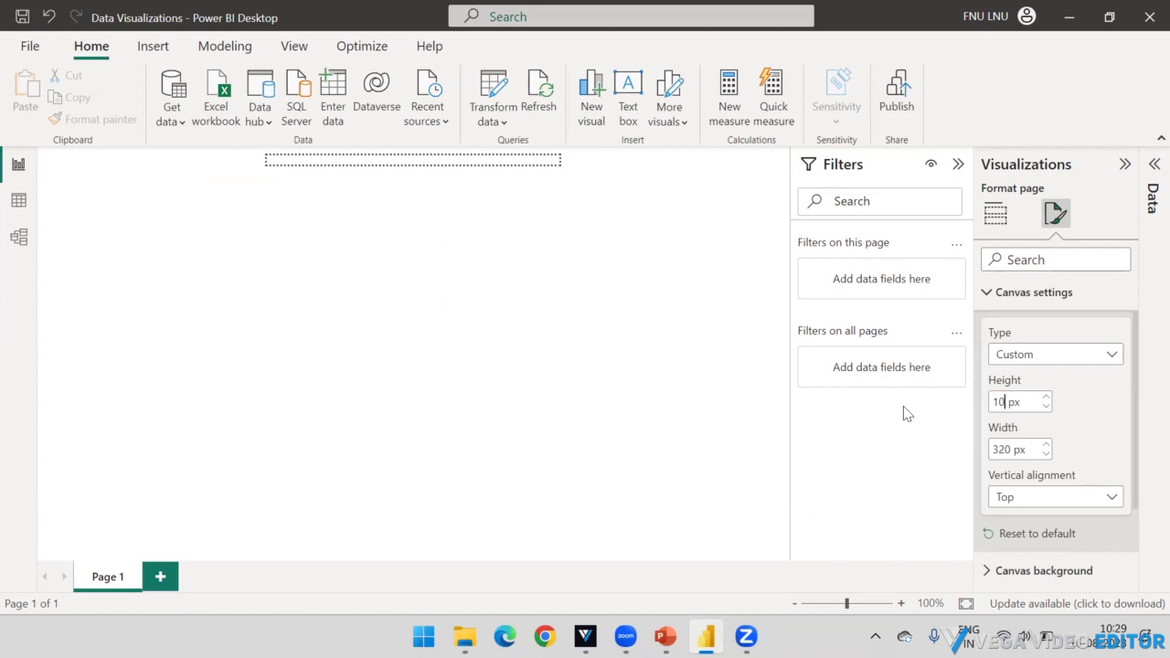
key("BackSpace")
key("BackSpace")
key("BackSpace")
key("BackSpace")
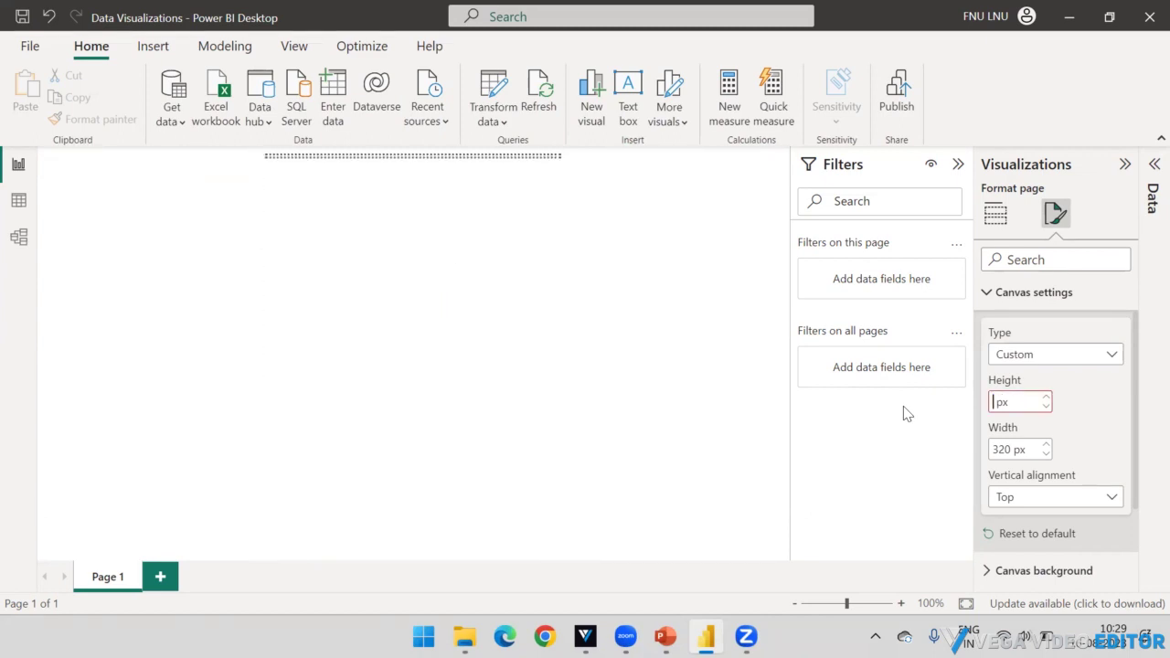
type("600")
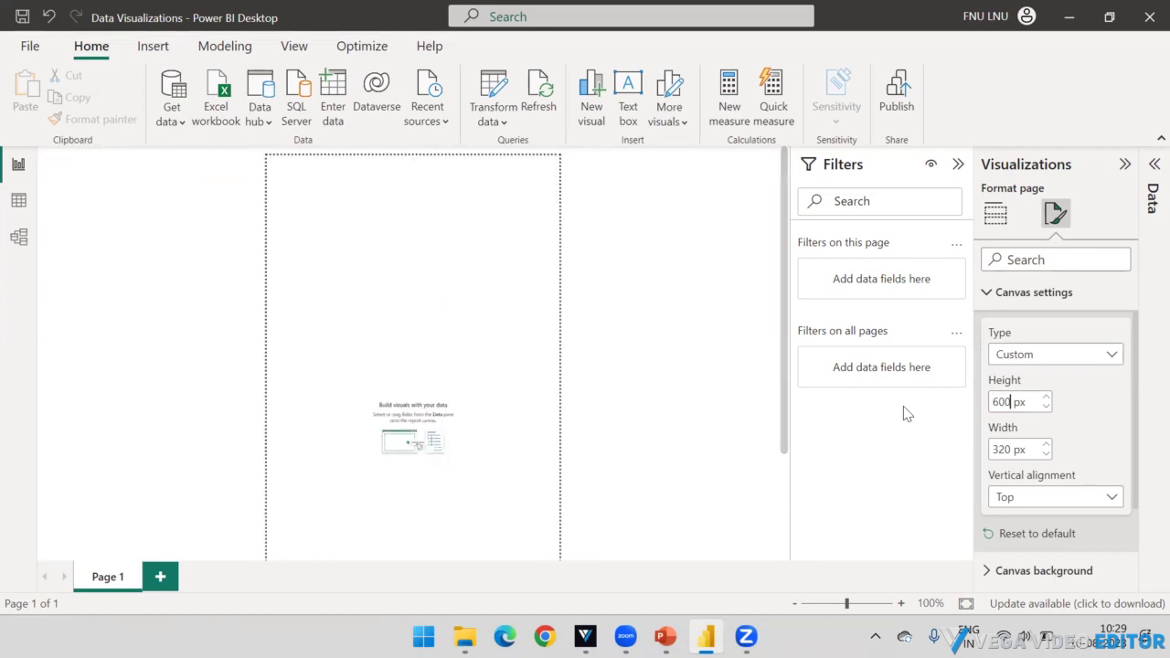
double_click(1011, 448)
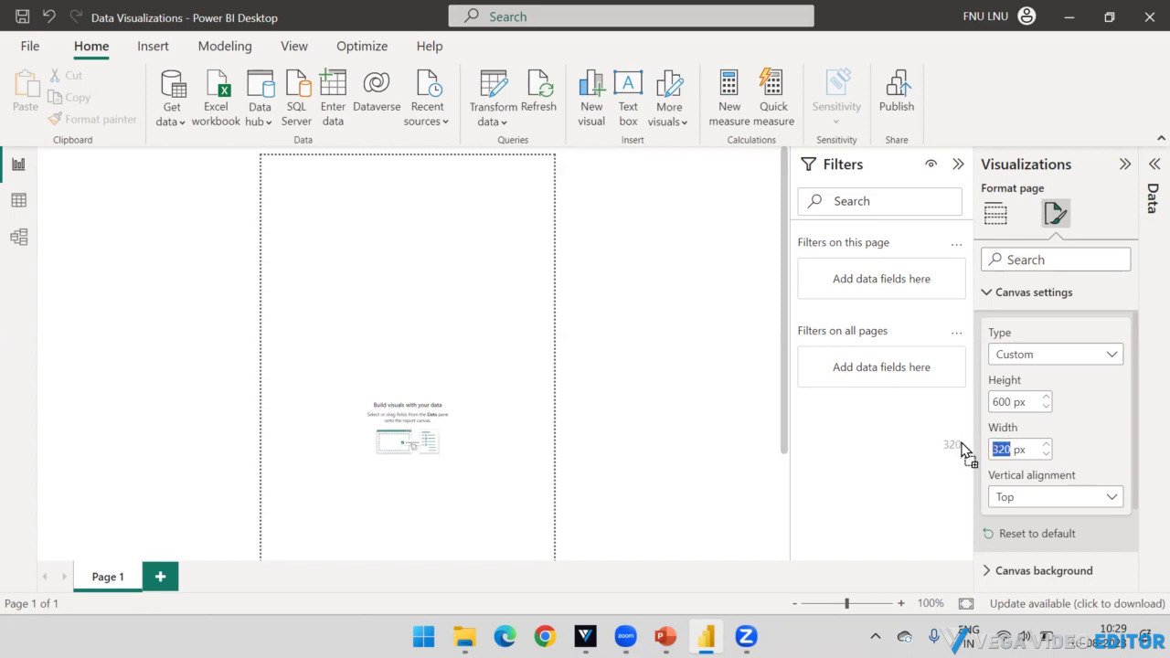
type("800")
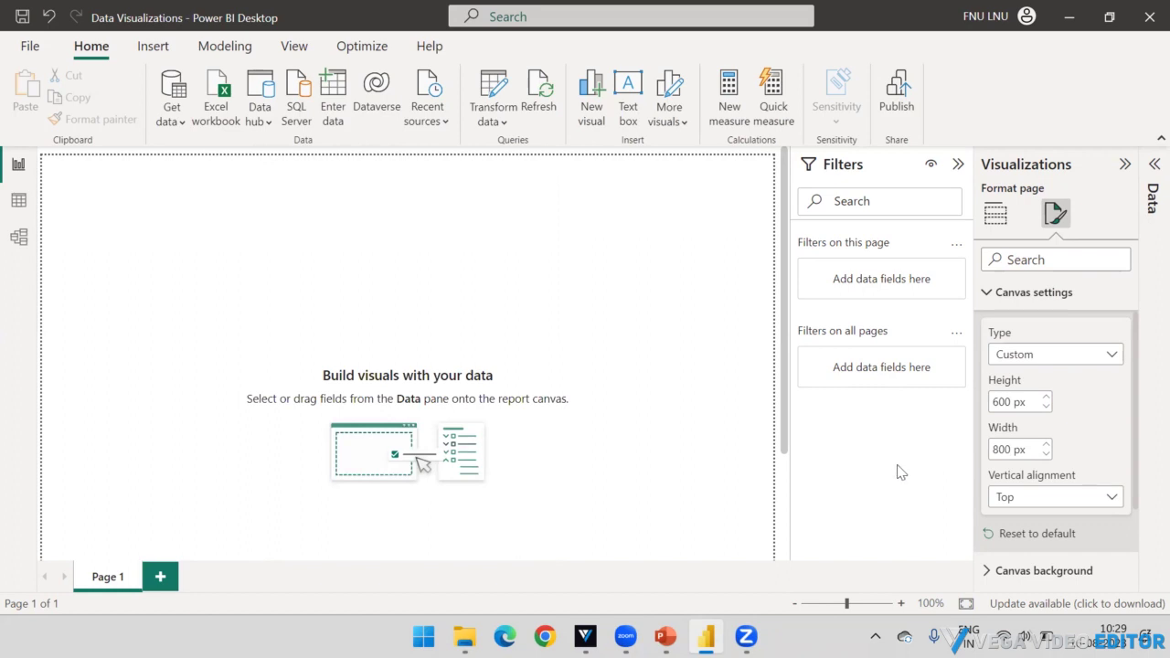
- Set vertical alignment to Middle and try 200 px for both canvas width and height
left_click(1016, 502)
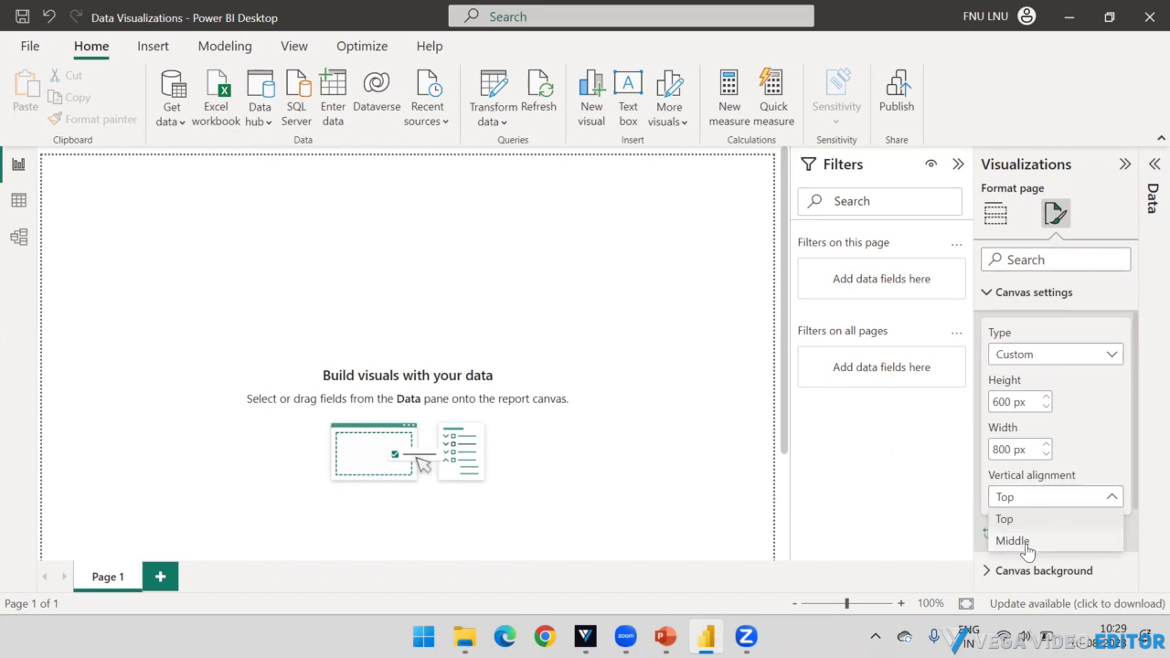
left_click(1012, 541)
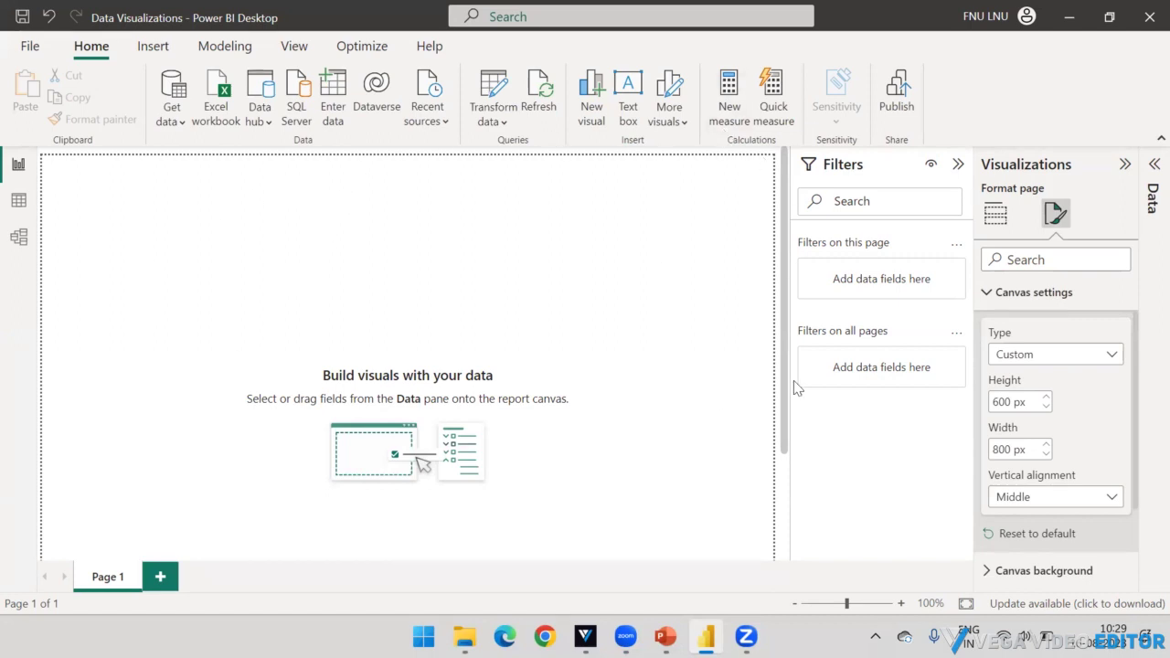
double_click(1013, 448)
type("200")
double_click(1008, 401)
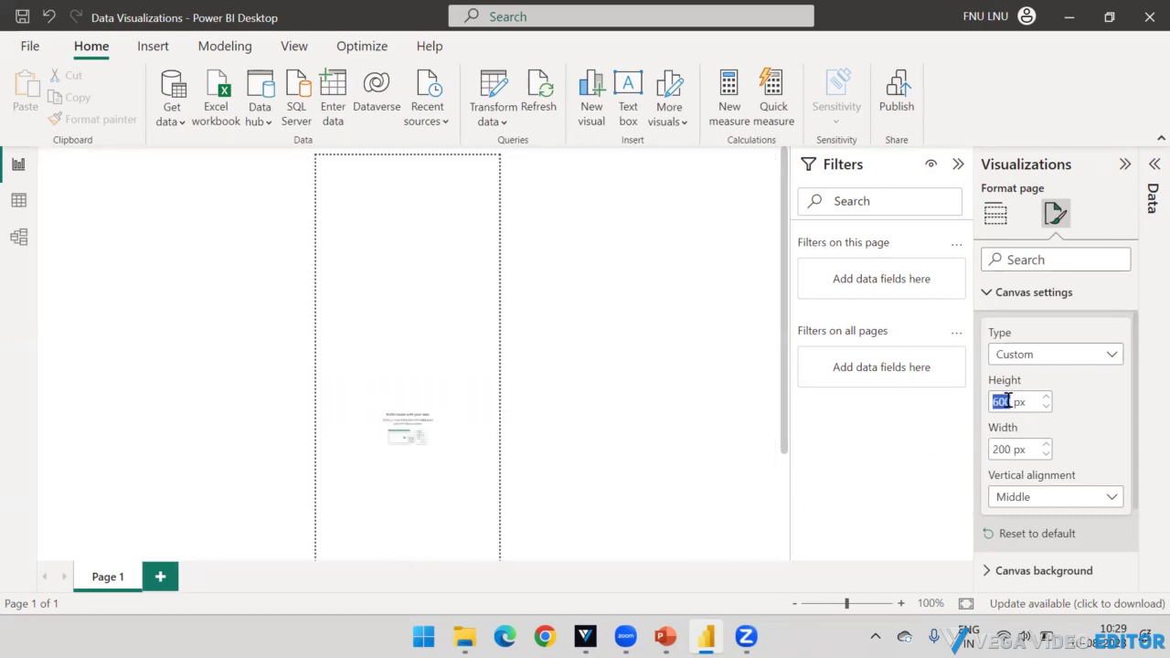
type("200")
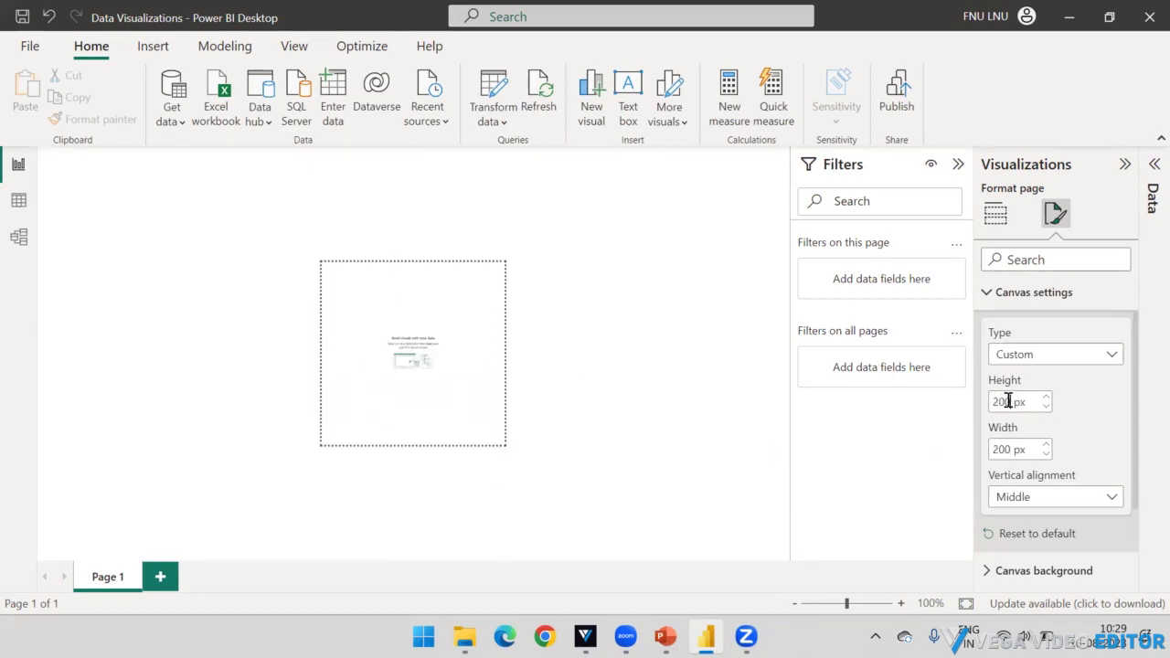
- Switch alignment to Top and back to Middle, then restore height 600 px and width 800 px
left_click(1058, 499)
left_click(1024, 521)
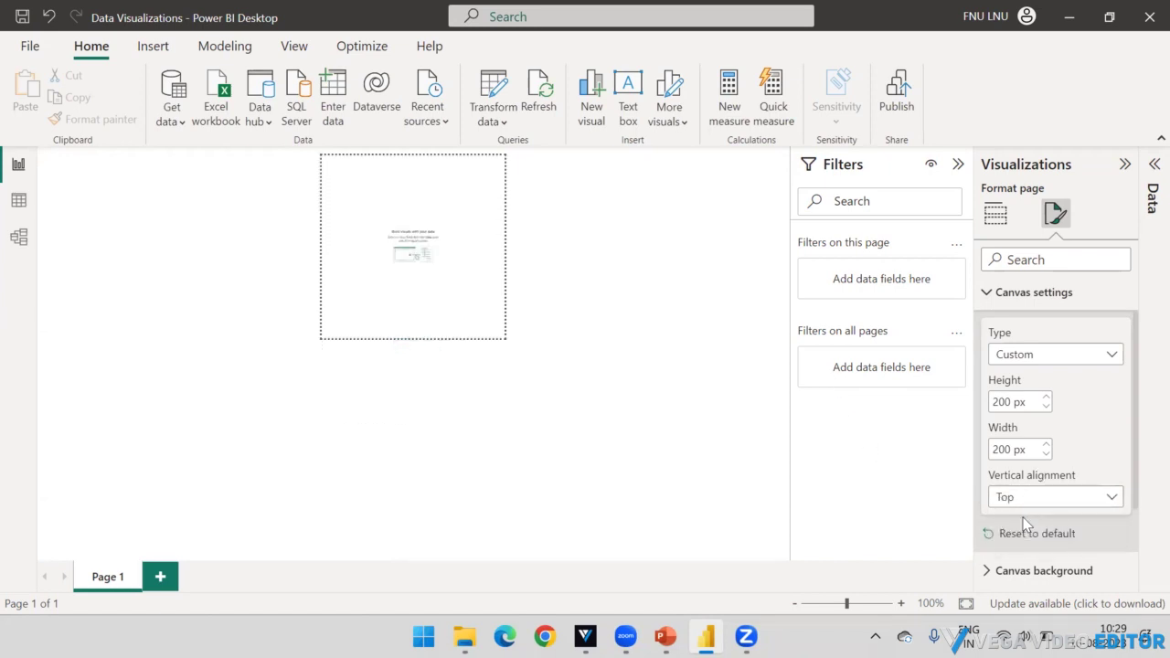
left_click(1029, 499)
left_click(1012, 541)
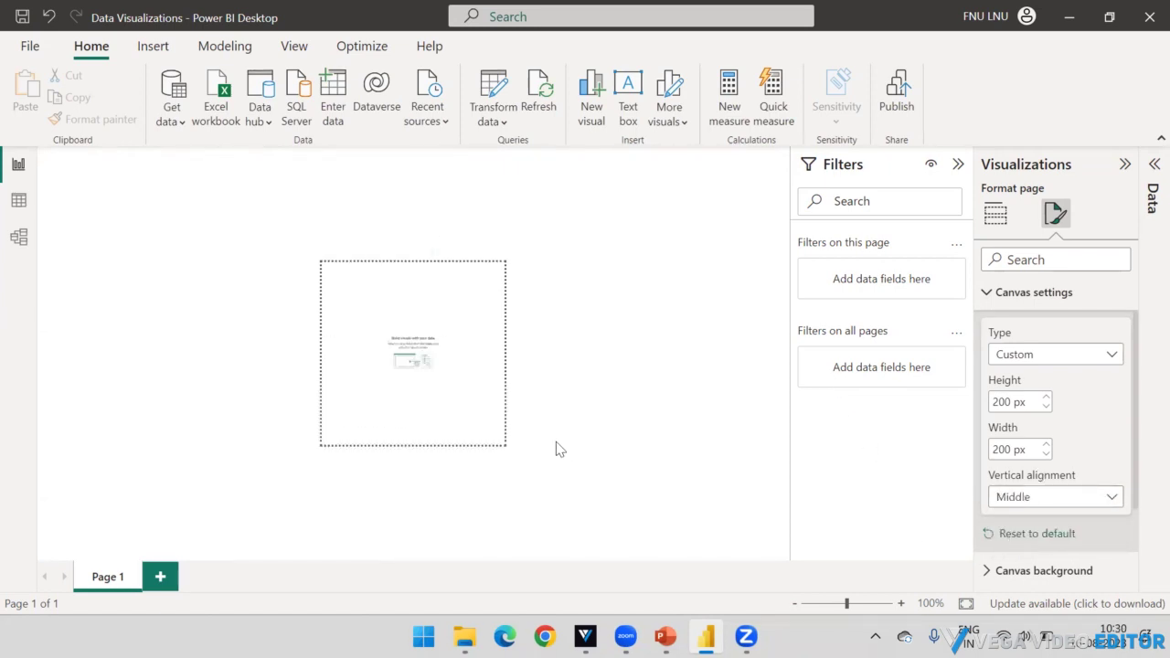
double_click(1002, 403)
type("600")
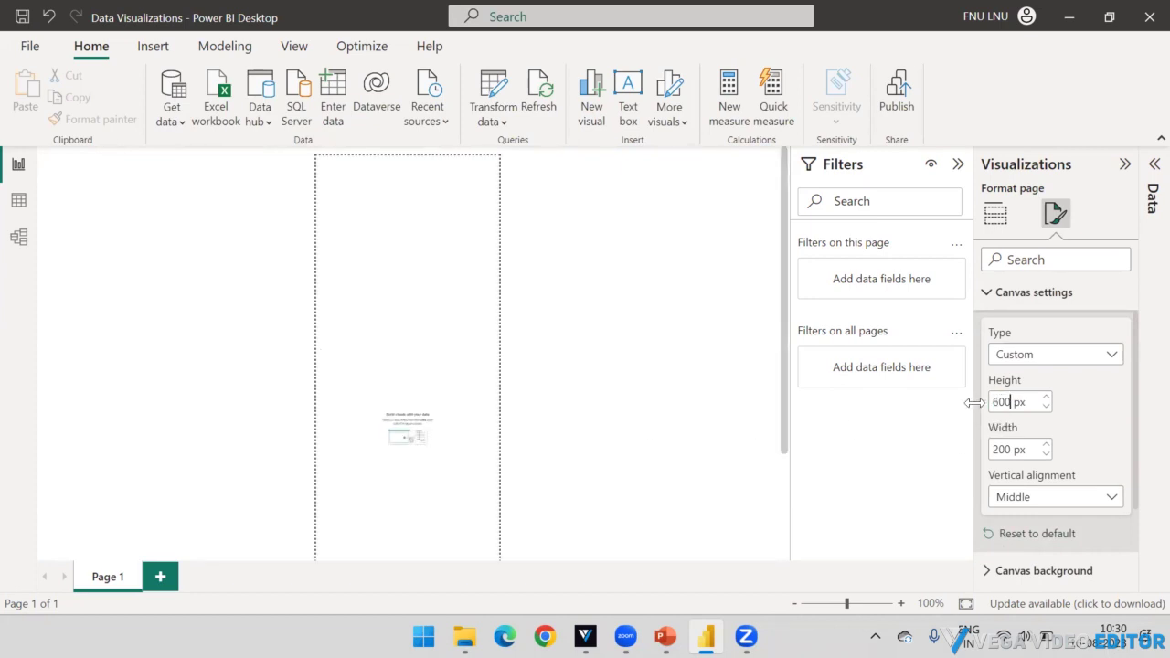
double_click(1000, 449)
type("800")
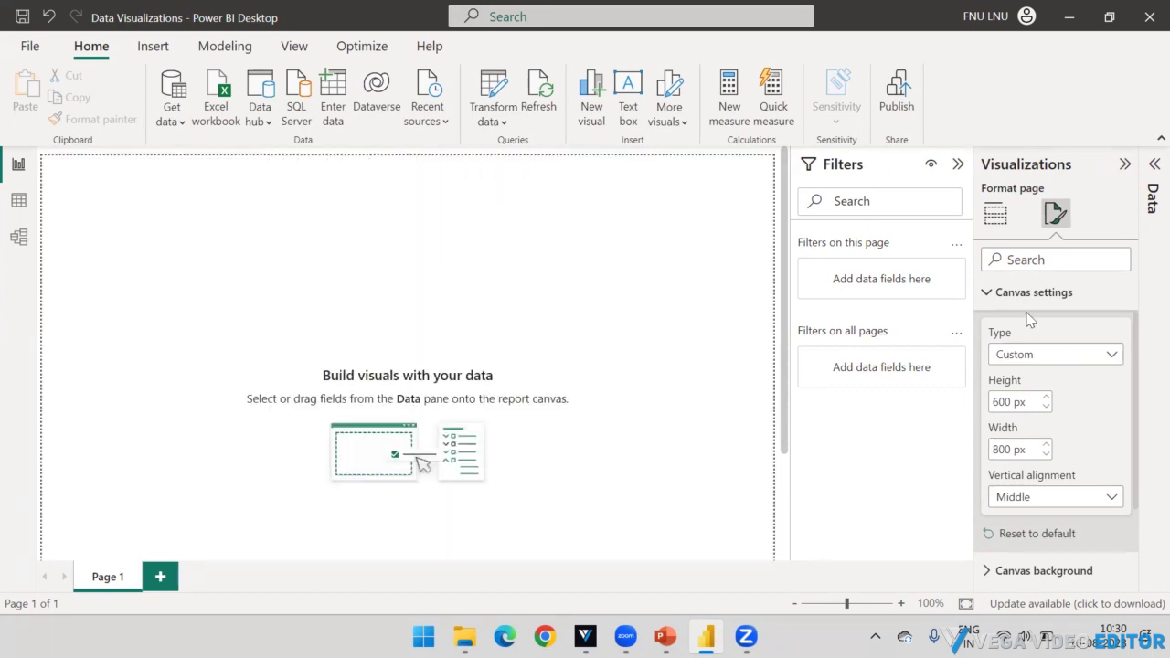
left_click(991, 291)
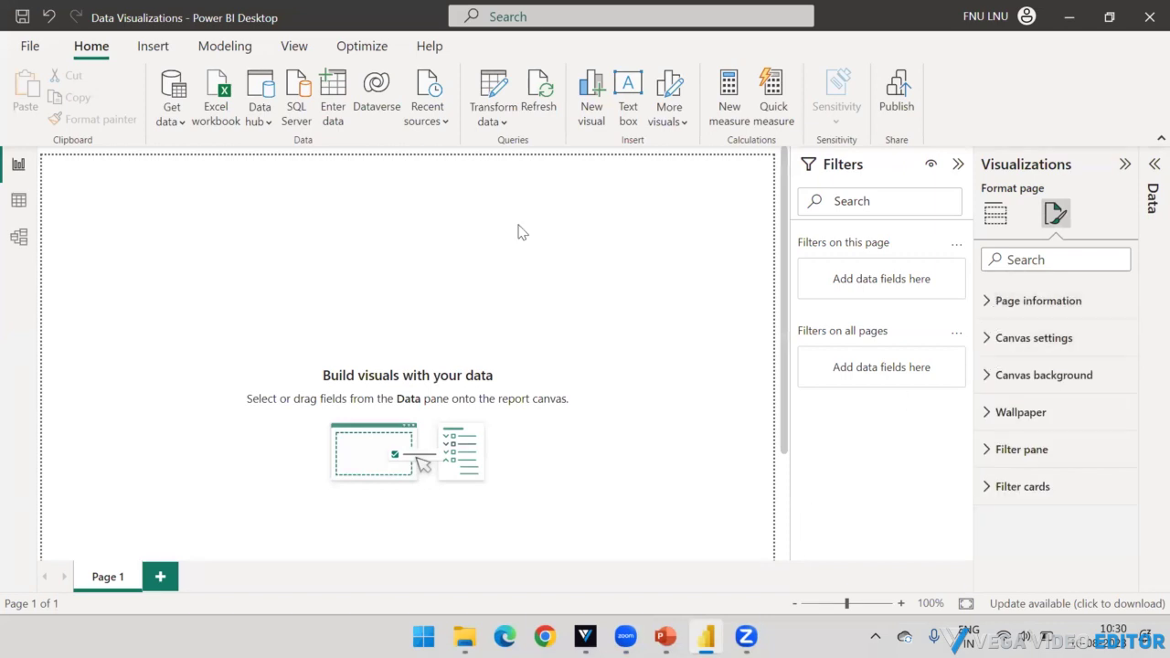
- Give the canvas background the orange theme colour #E66C37 (Theme color 3)
left_click(989, 376)
left_click(1027, 348)
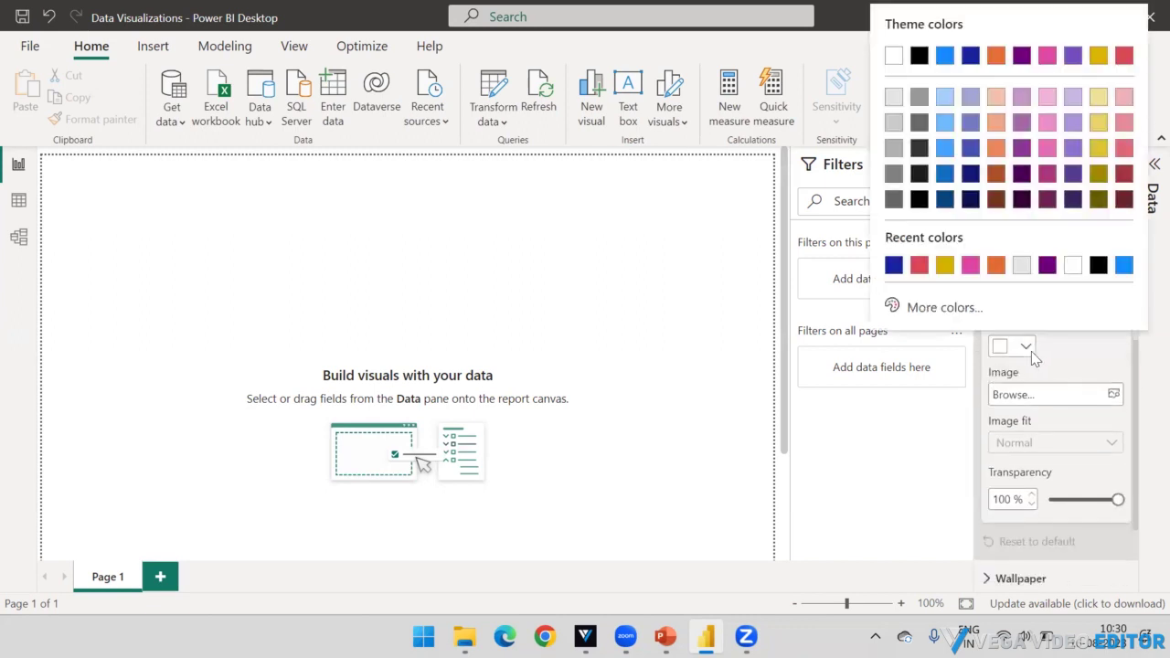
left_click(995, 56)
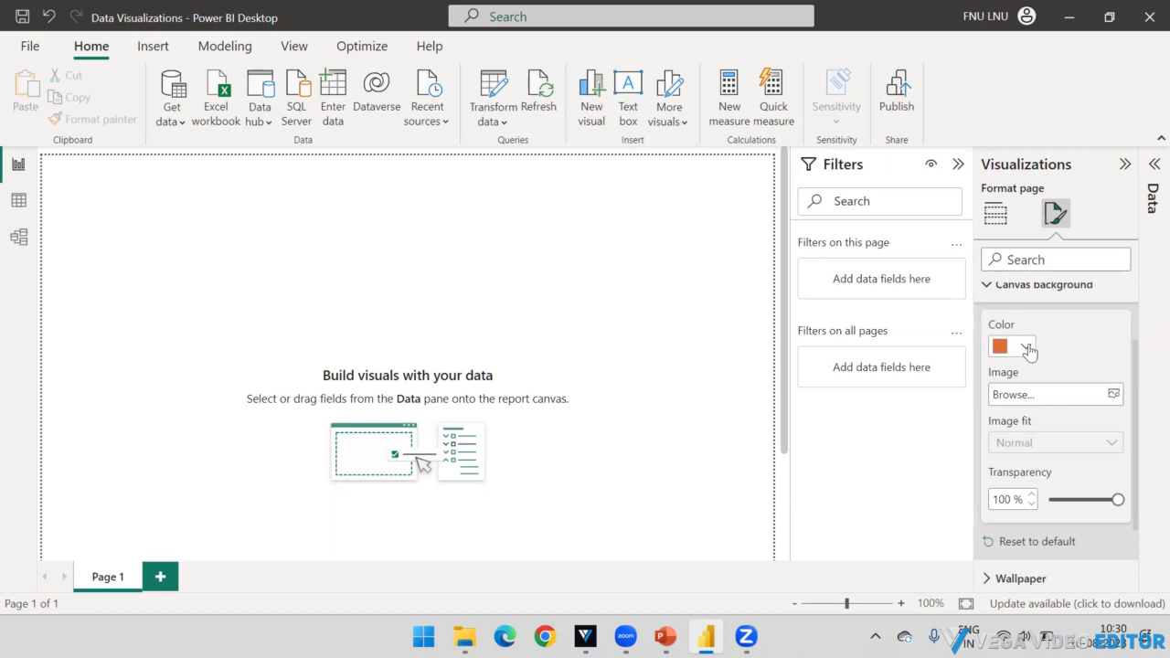
scroll(1028, 350, "up", 1)
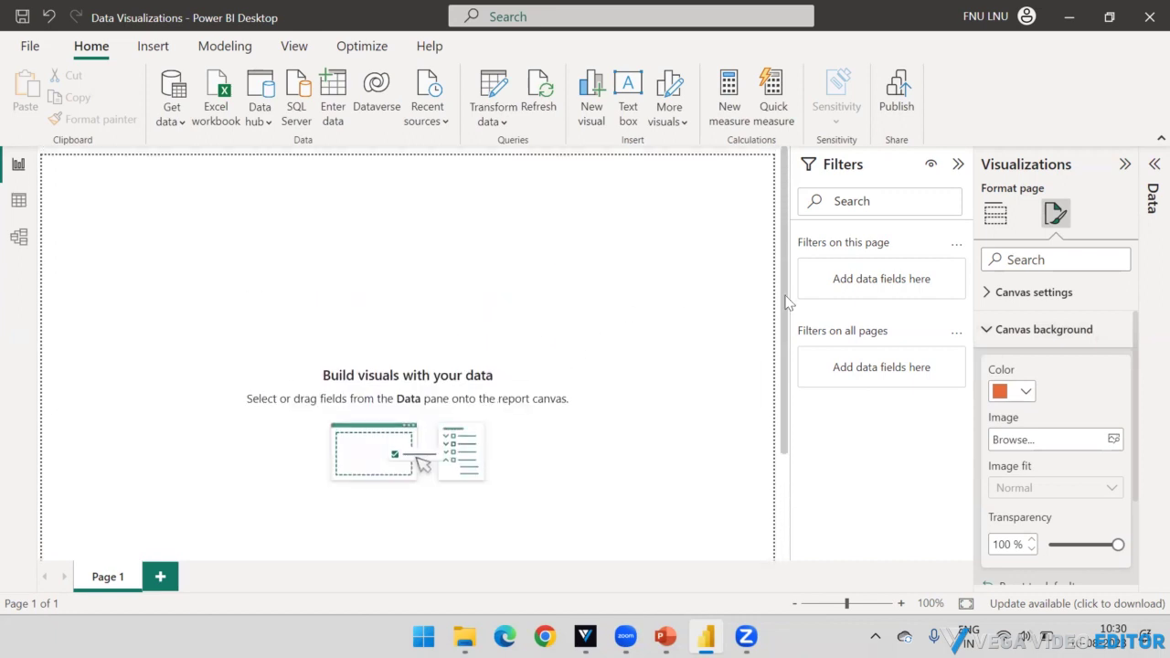
- Resize the canvas in Canvas settings to 300 px high by 500 px wide
left_click(988, 333)
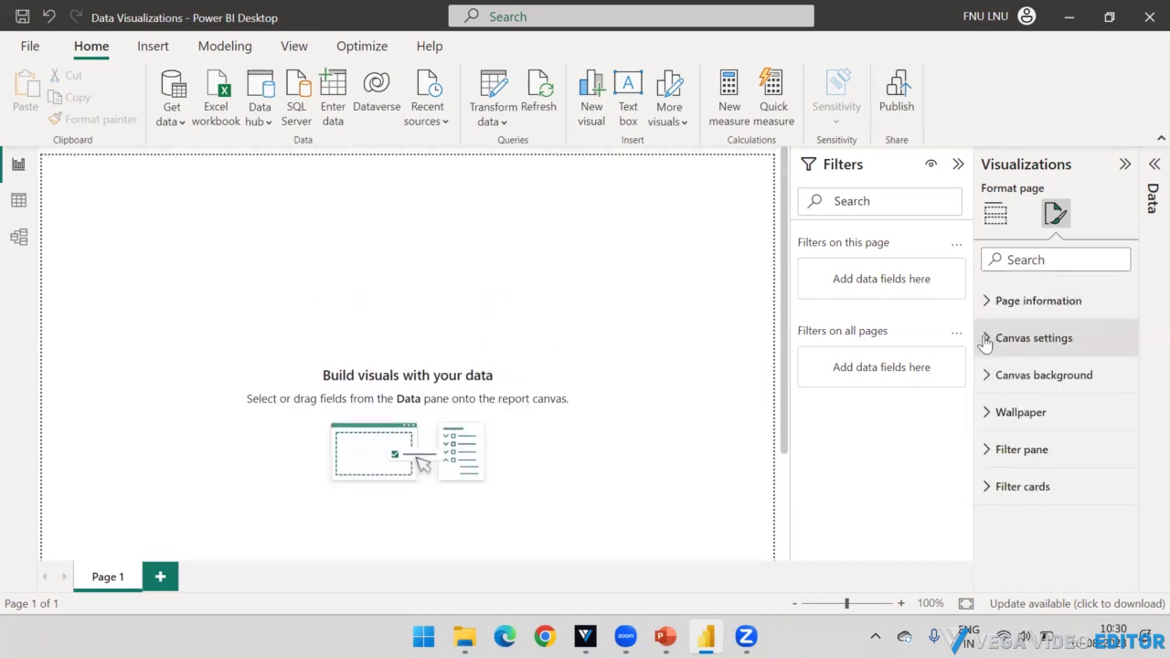
left_click(988, 376)
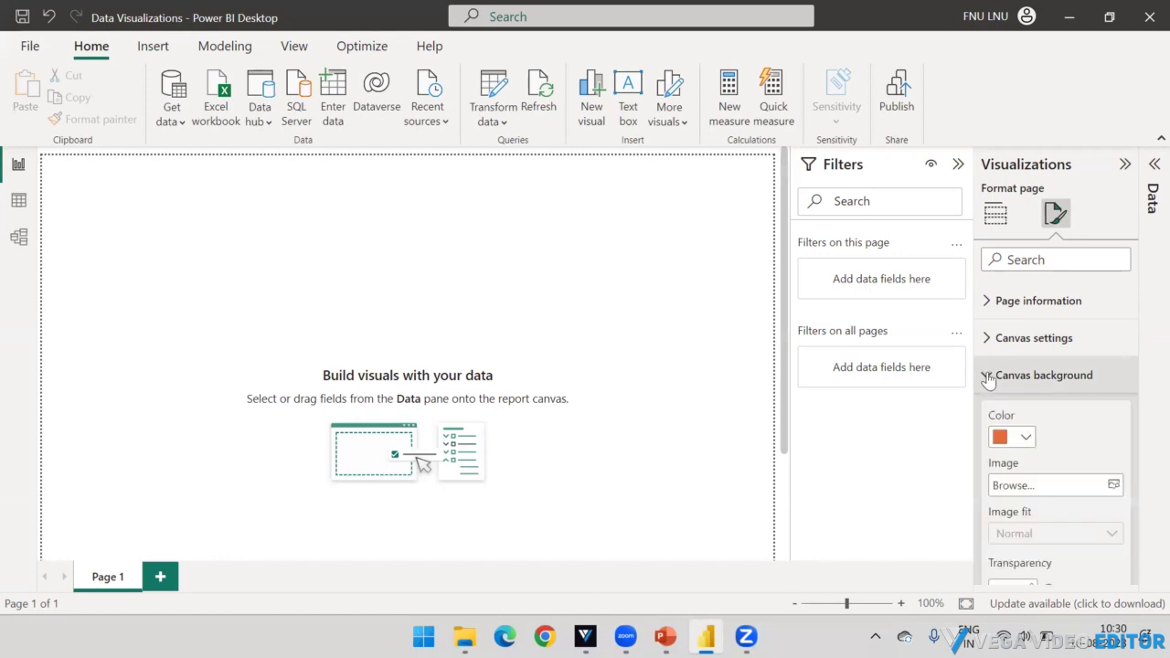
scroll(988, 383, "down", 1)
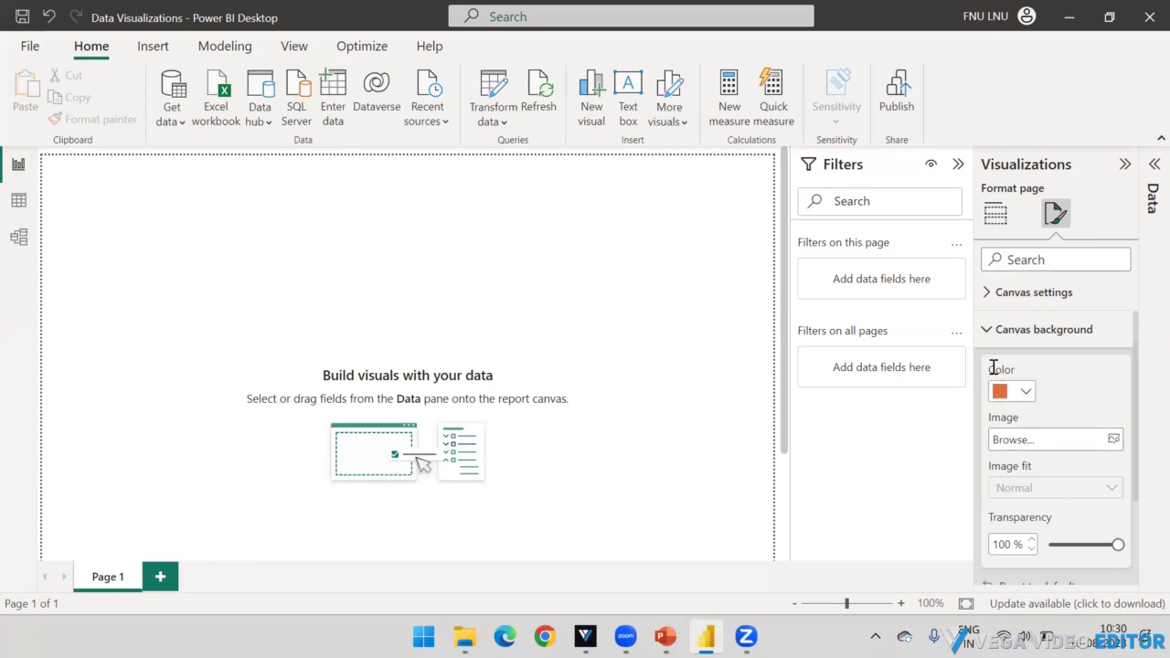
left_click(983, 334)
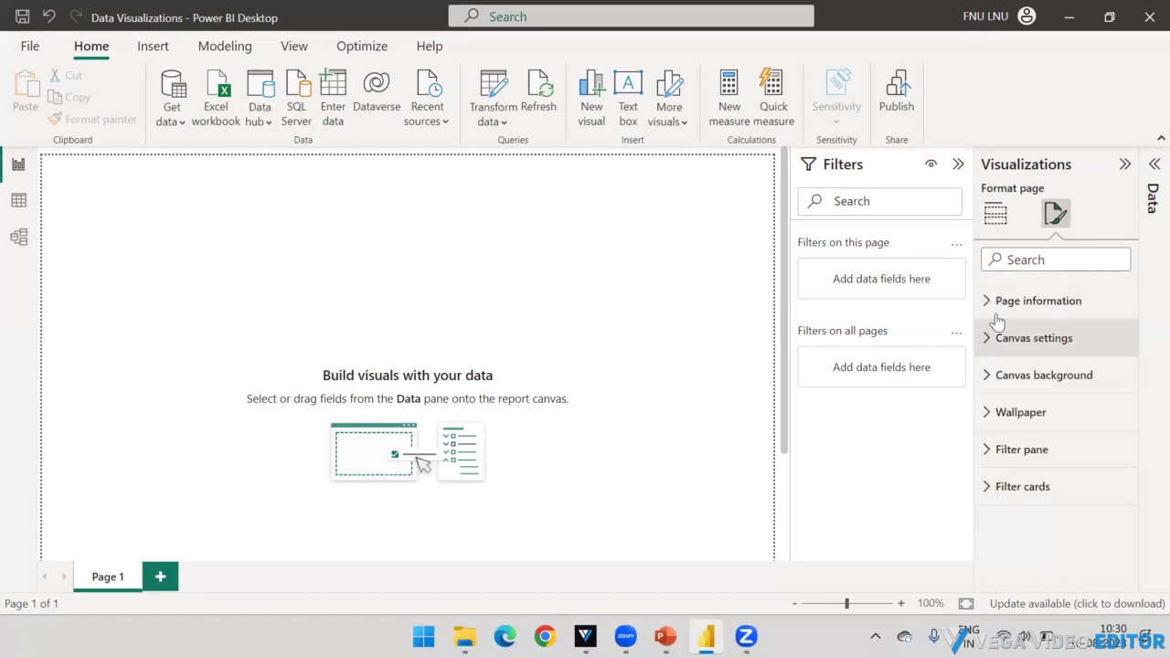
left_click(986, 338)
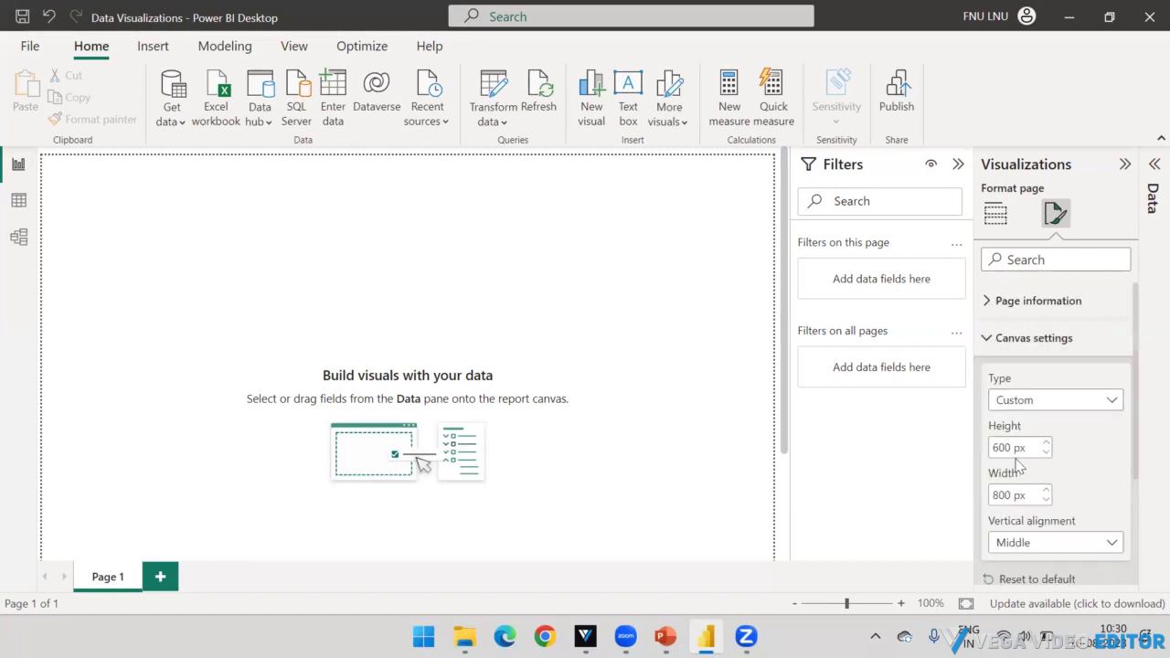
double_click(1001, 449)
type("300")
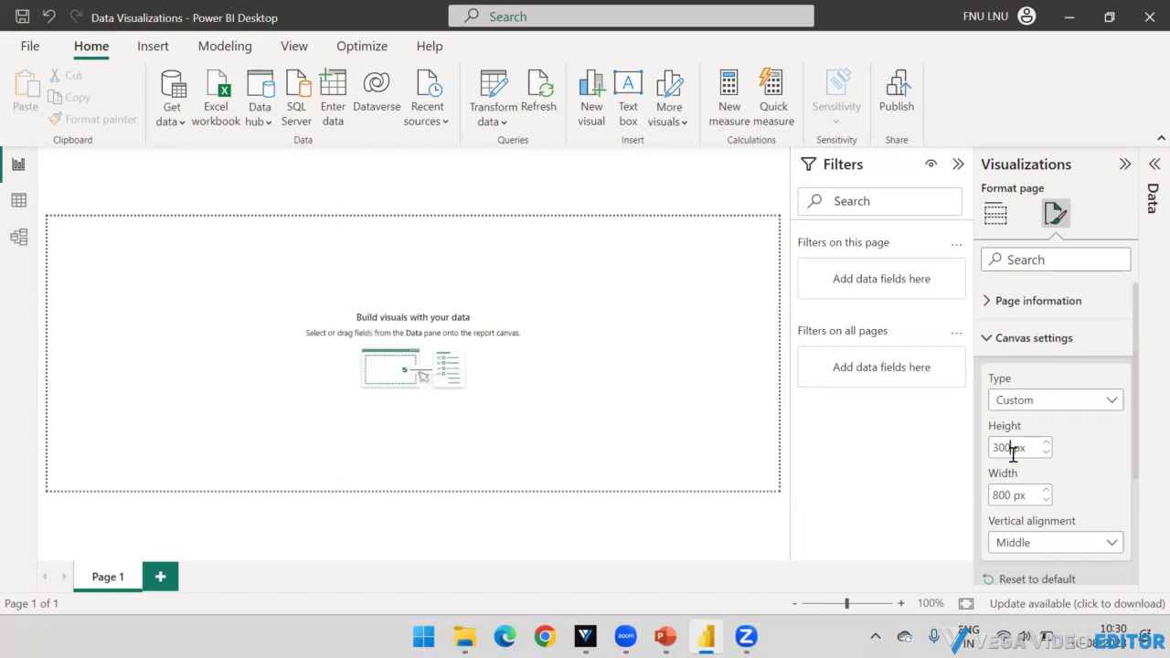
double_click(1001, 495)
type("500")
key("Return")
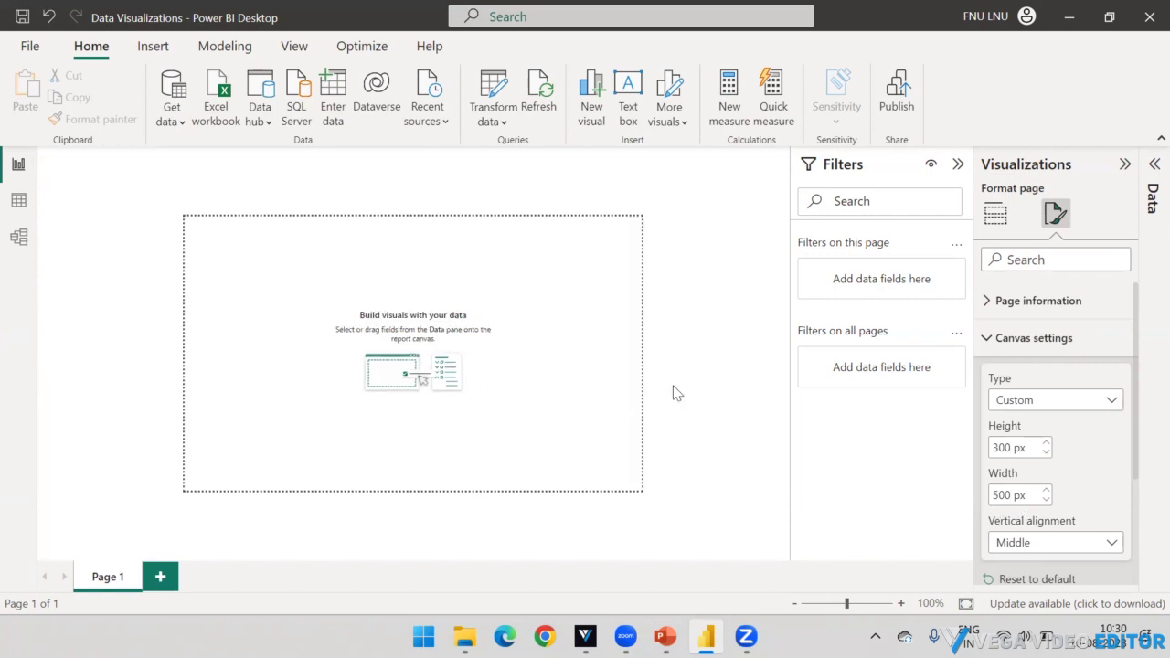
- Delete the empty Map visual from Page 1 and return to the Format page options
left_click(1058, 214)
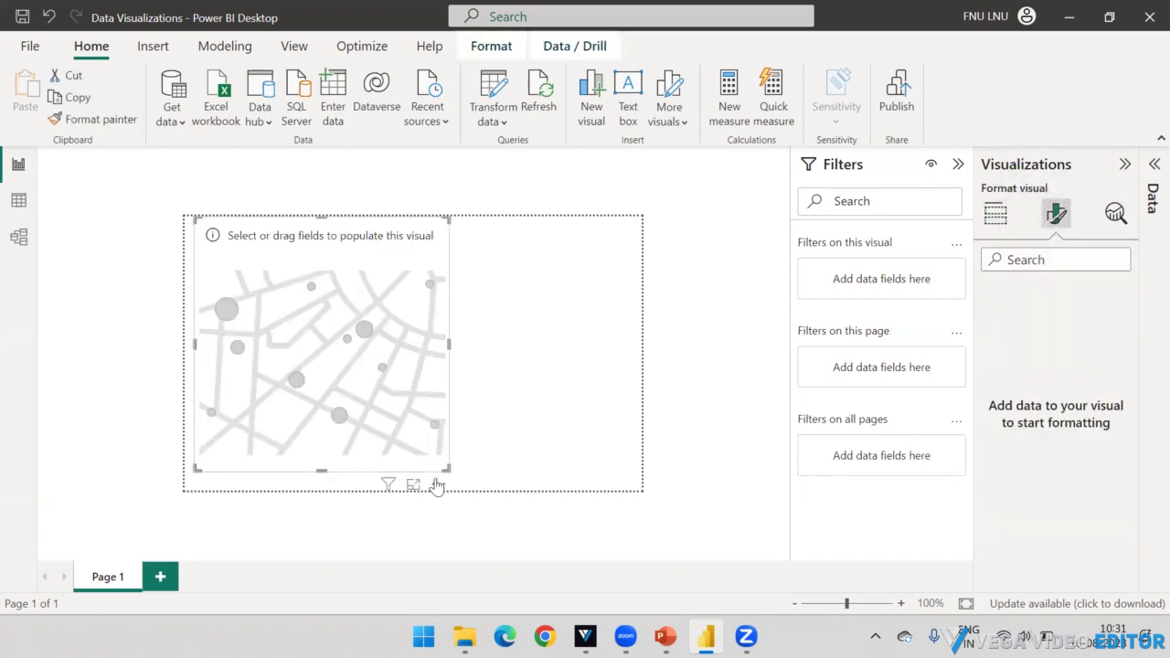
left_click(438, 485)
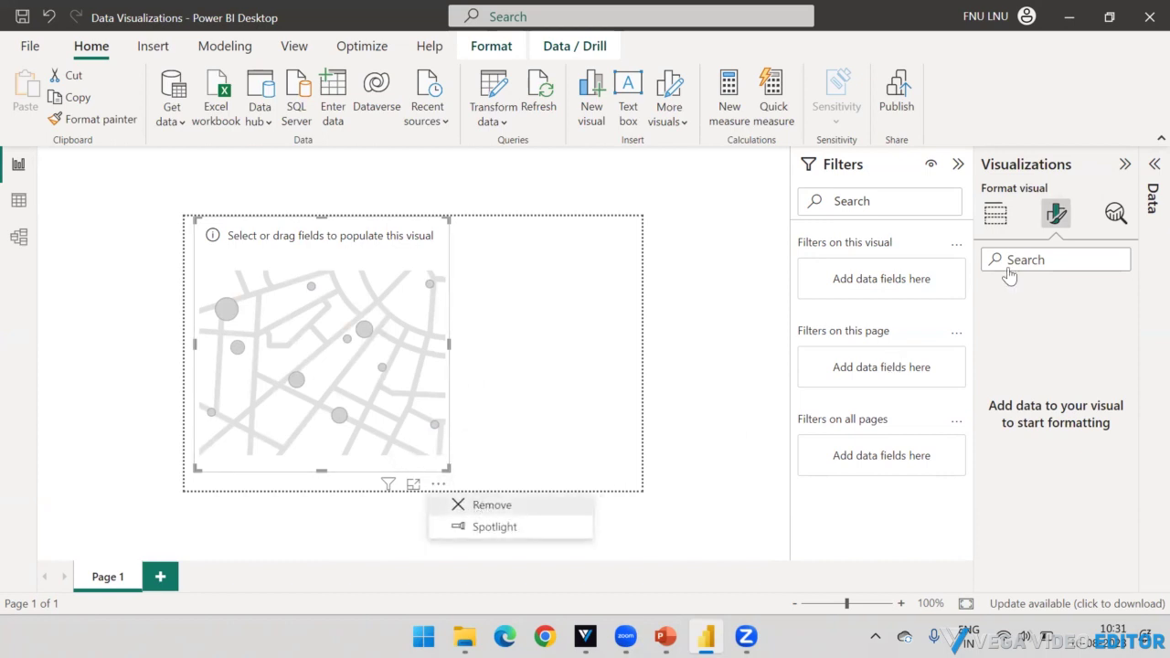
key("Delete")
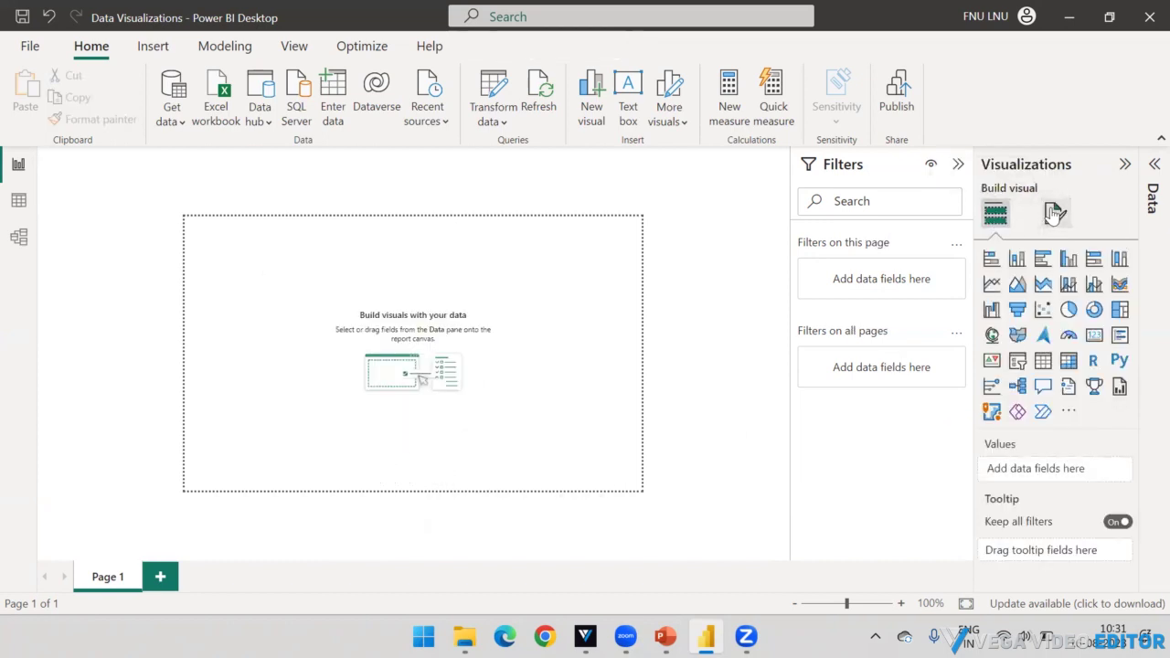
left_click(1055, 212)
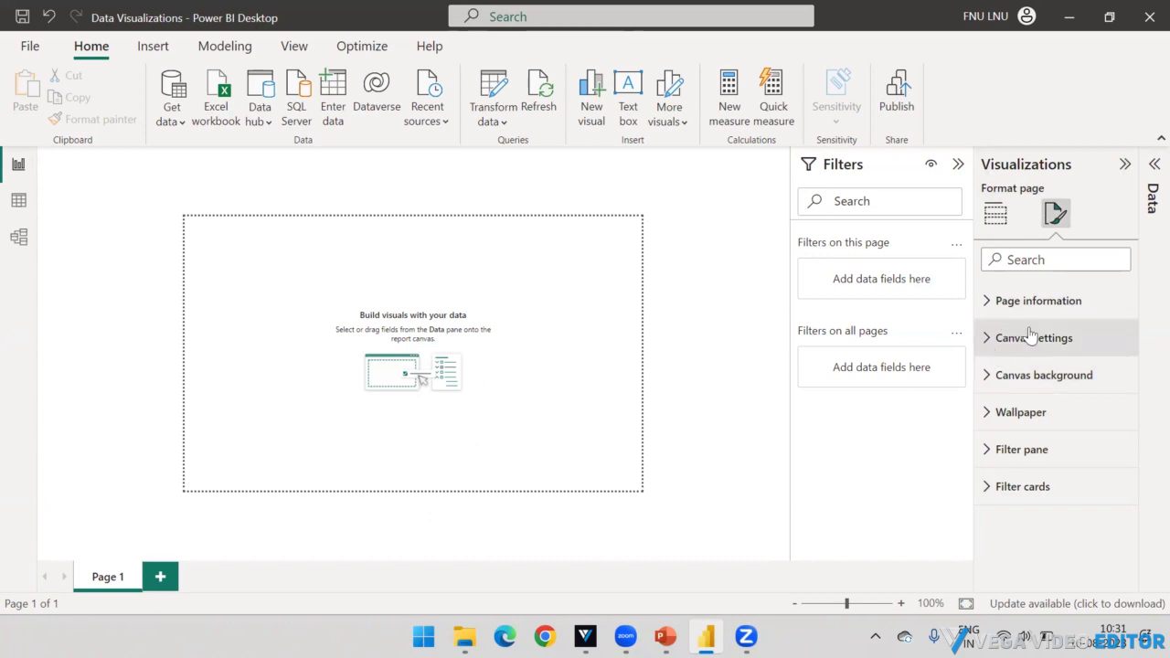
- Lower the orange canvas background's transparency from 100% to 52%
left_click(1037, 373)
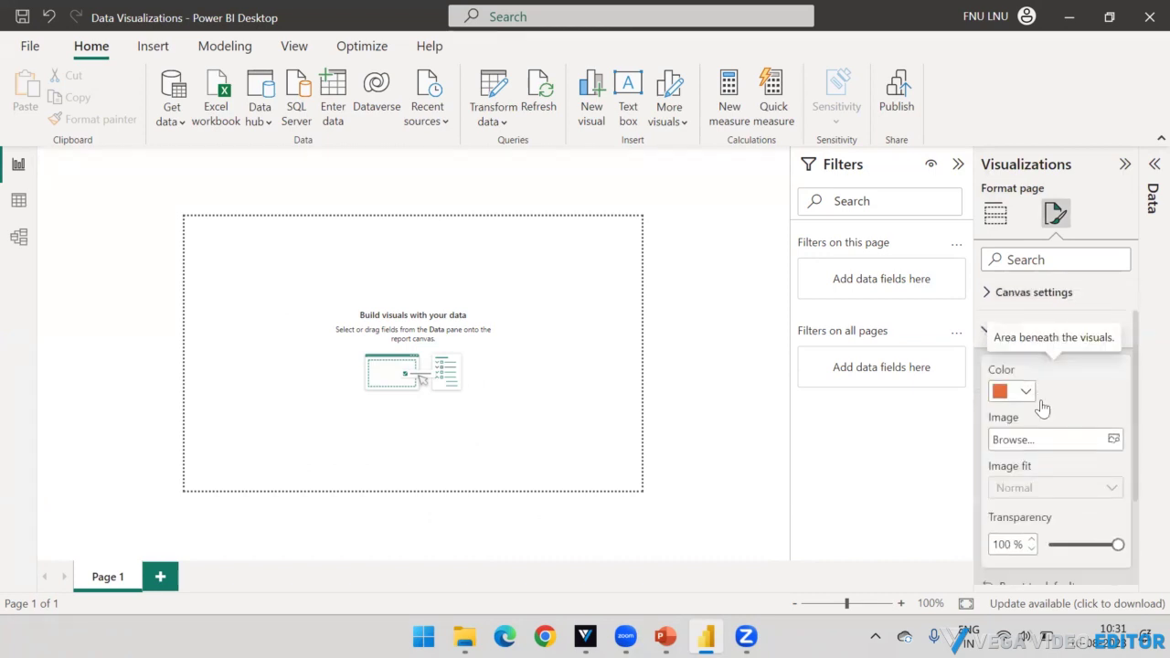
scroll(1042, 409, "down", 1)
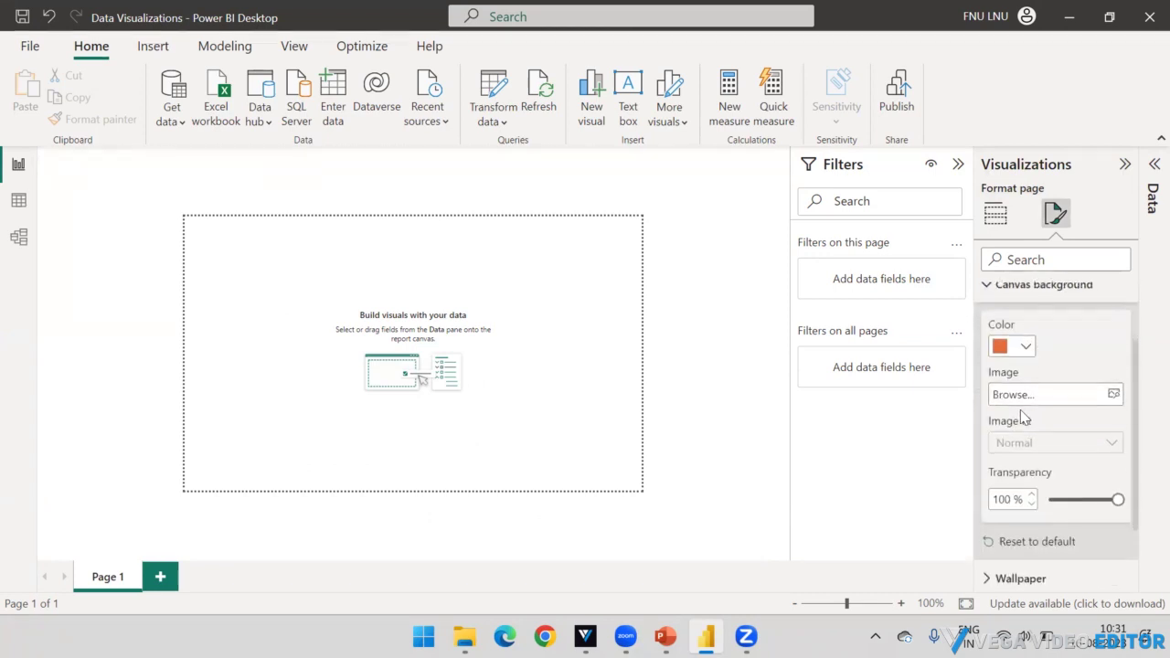
left_click(1027, 347)
left_click(1103, 540)
mouse_move(1116, 500)
left_mouse_down()
mouse_move(1069, 502)
mouse_move(1100, 499)
left_mouse_up()
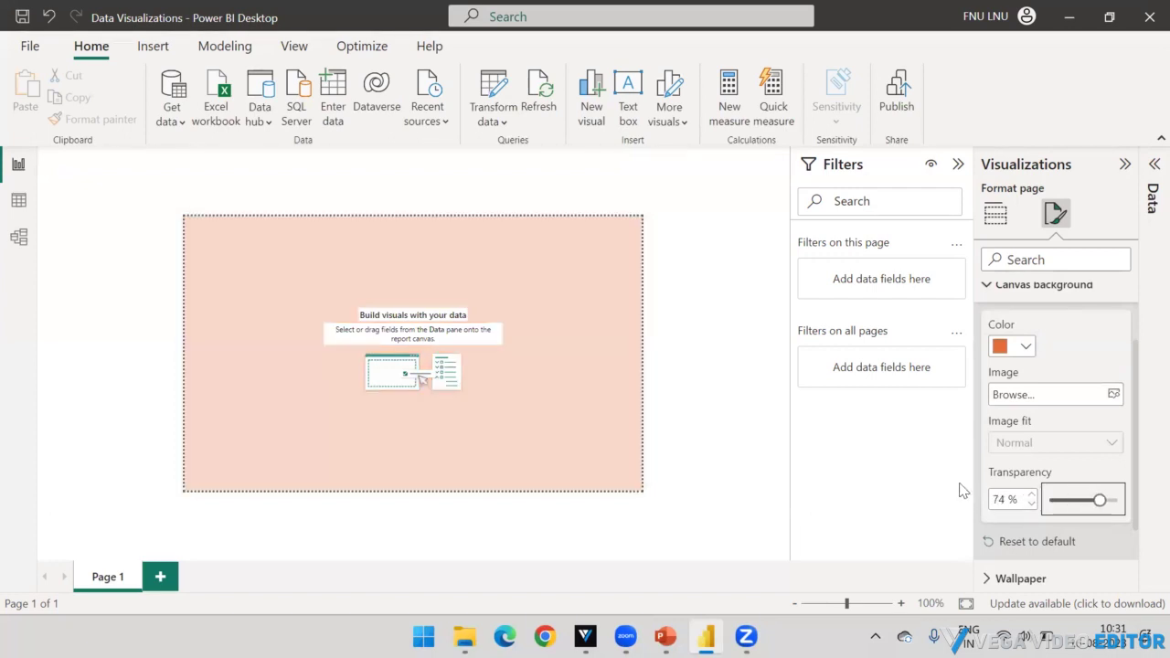
left_click(1096, 499)
left_click_drag(1097, 499, 1084, 499)
- Glance at the visual gallery, then reopen Format page's Canvas background options
left_click(212, 229)
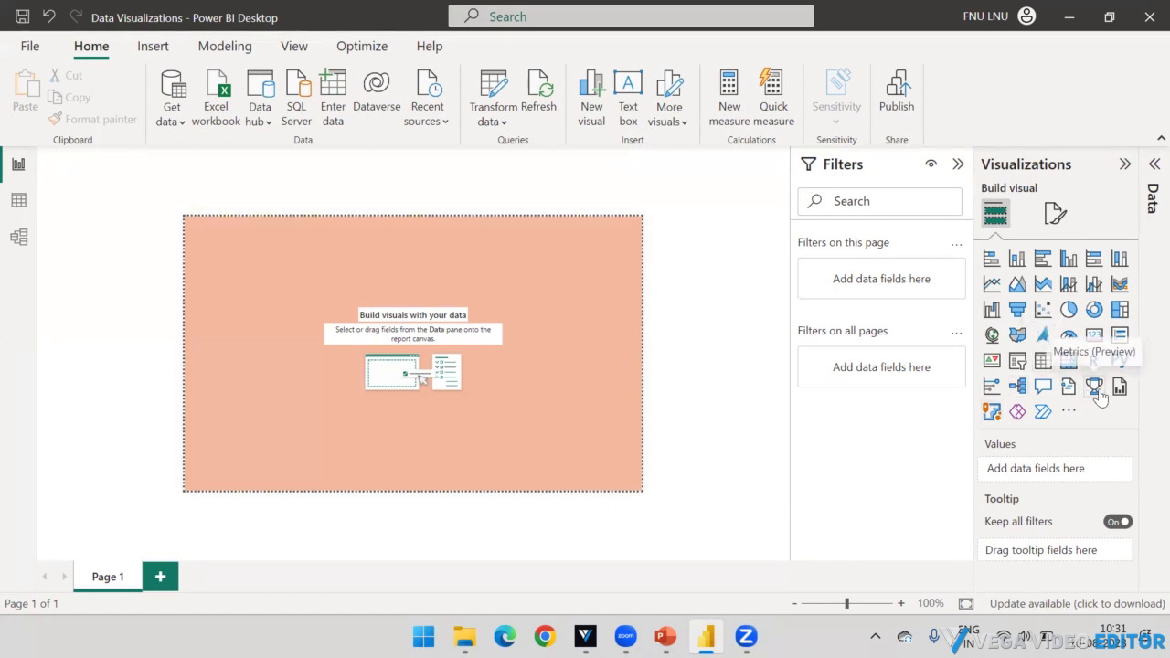
left_click(1054, 217)
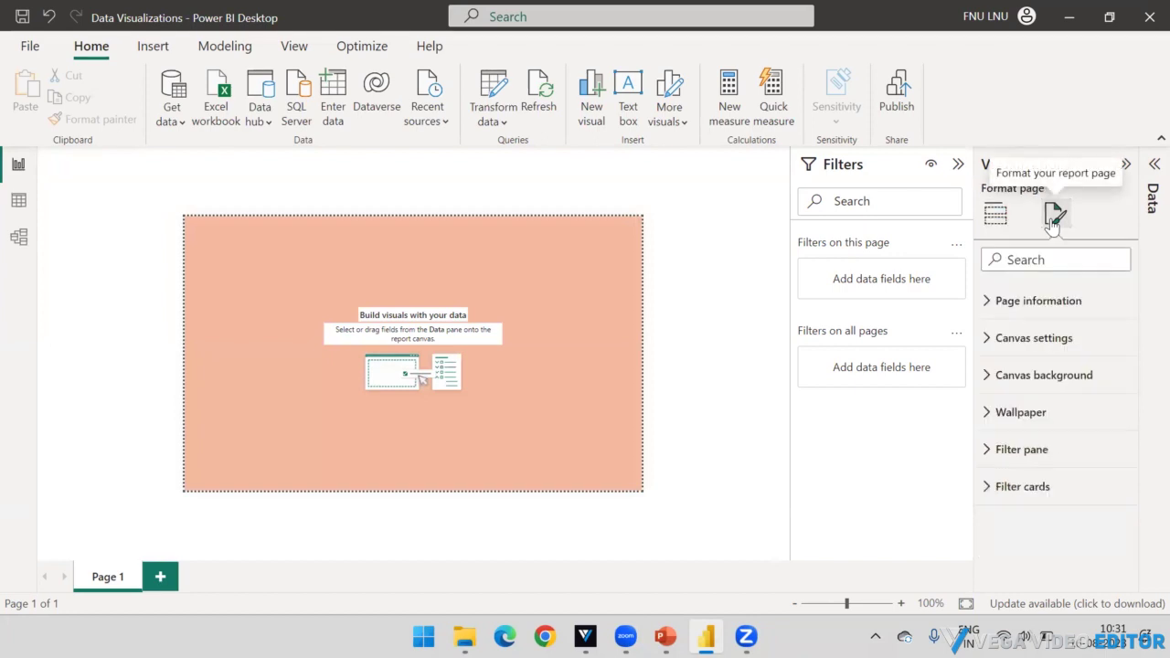
left_click(997, 377)
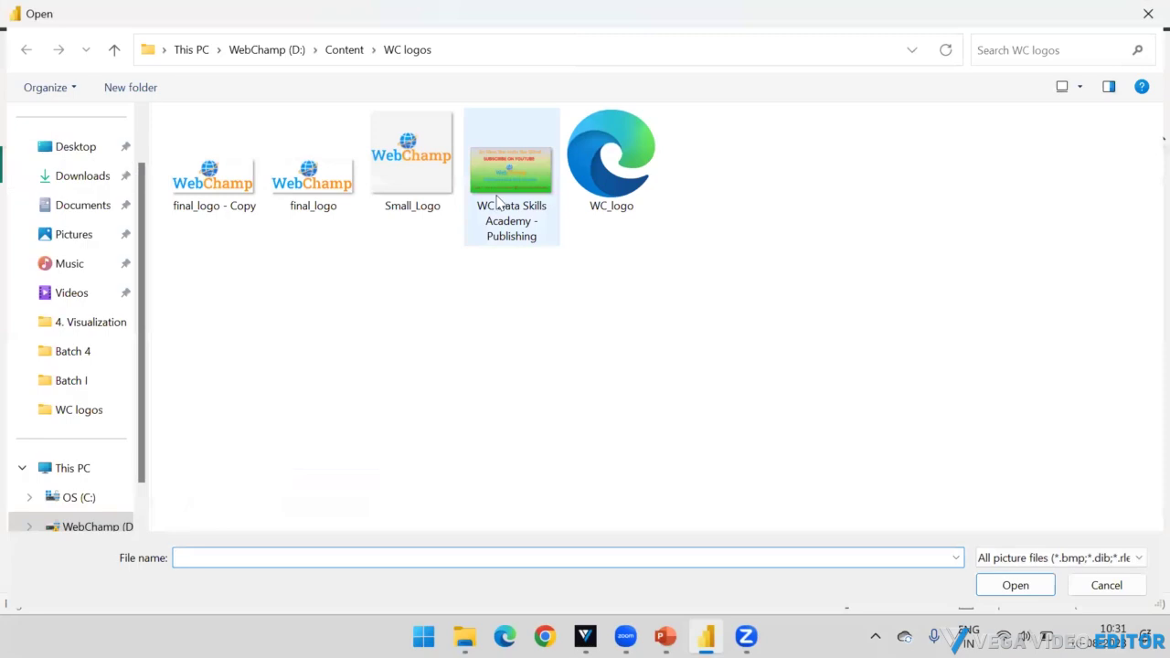
- Set the image 'WC Data Skills Academy - Publishing' as canvas background and view its Image fit choices
left_click(511, 173)
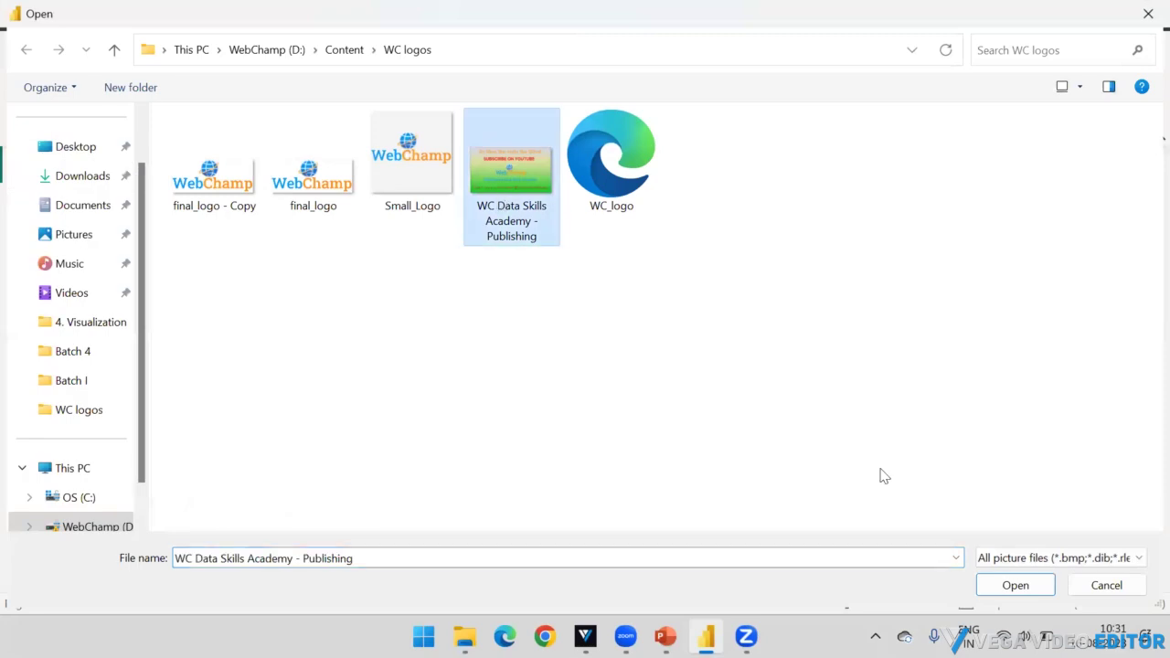
left_click(1015, 584)
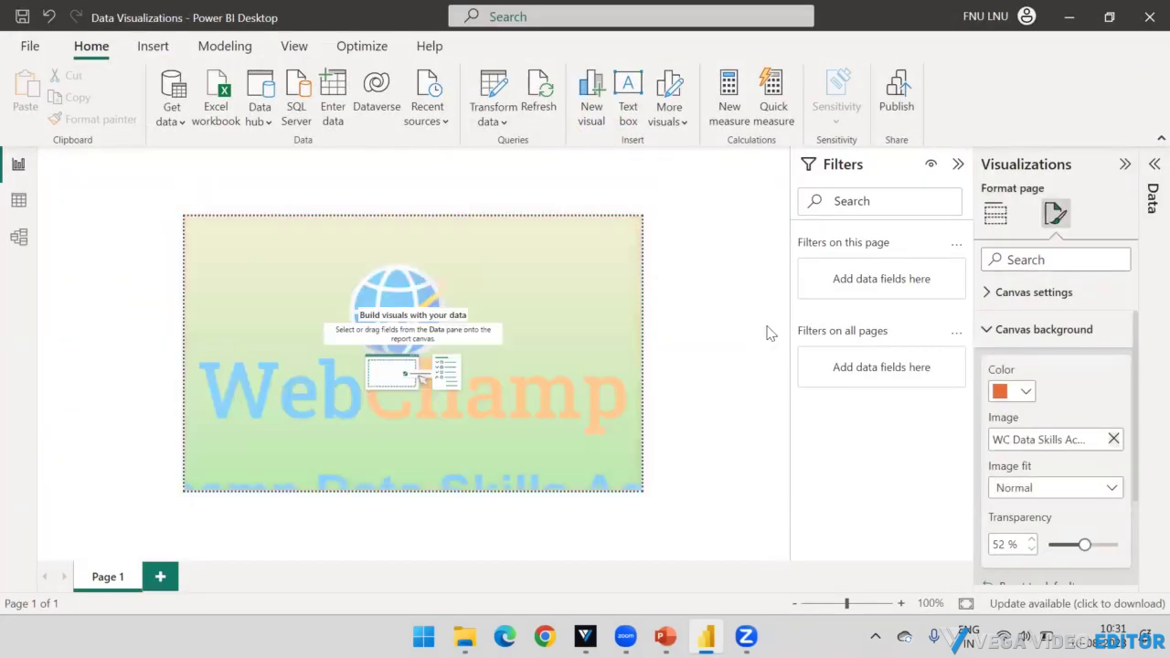
scroll(1029, 402, "down", 1)
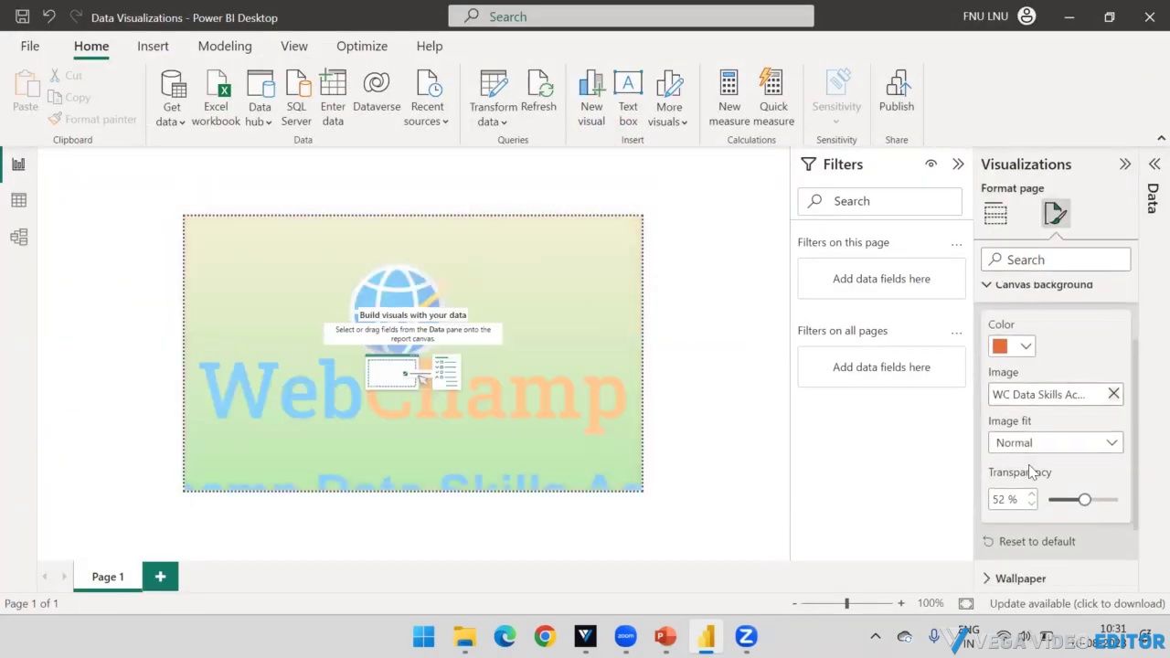
left_click(1104, 445)
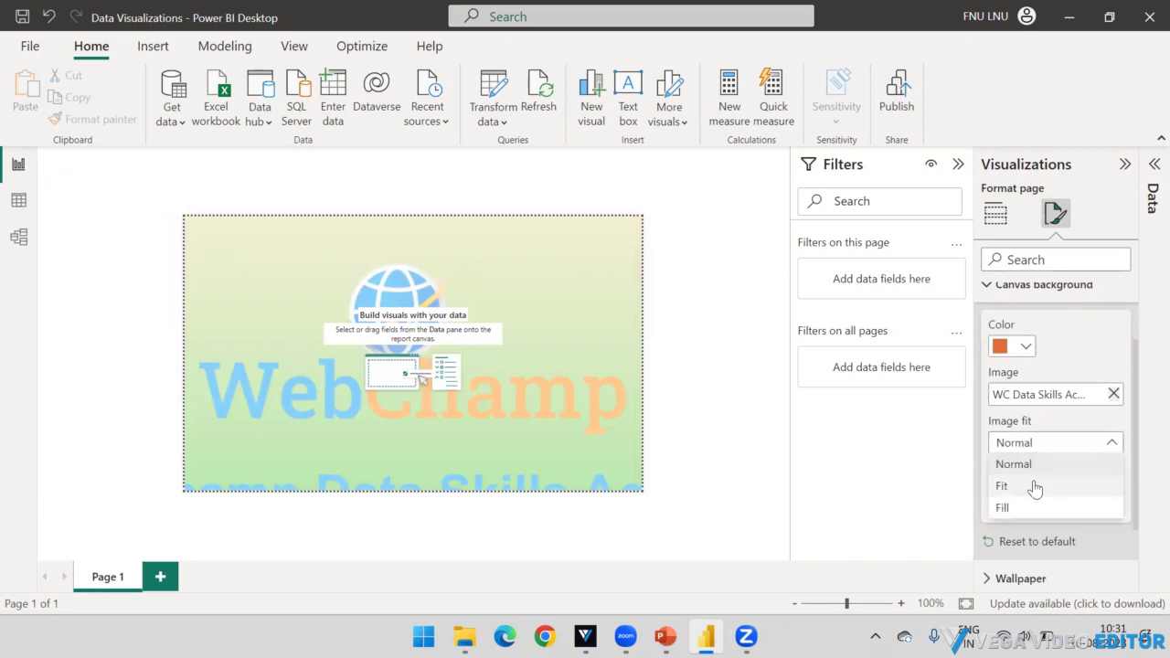